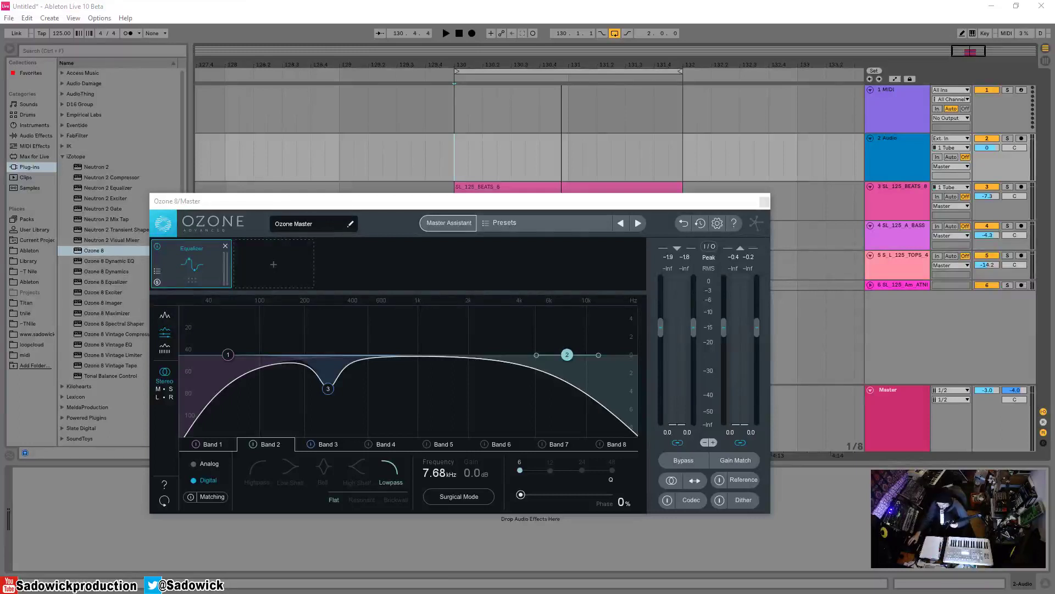
# Step: Add an Exciter module in the empty slot after the Equalizer
pyautogui.click(275, 268)
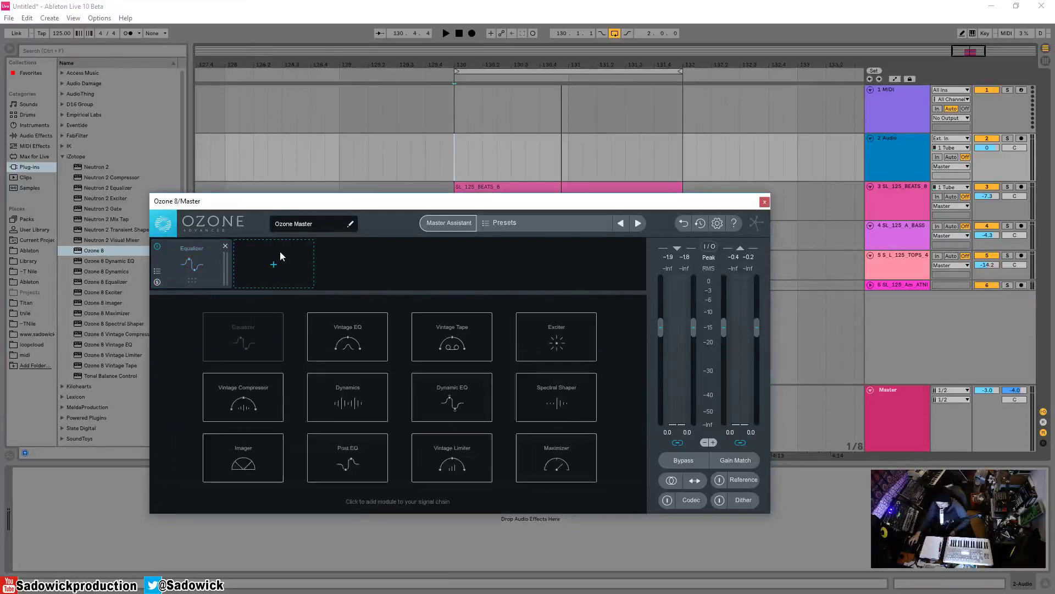
pyautogui.click(559, 332)
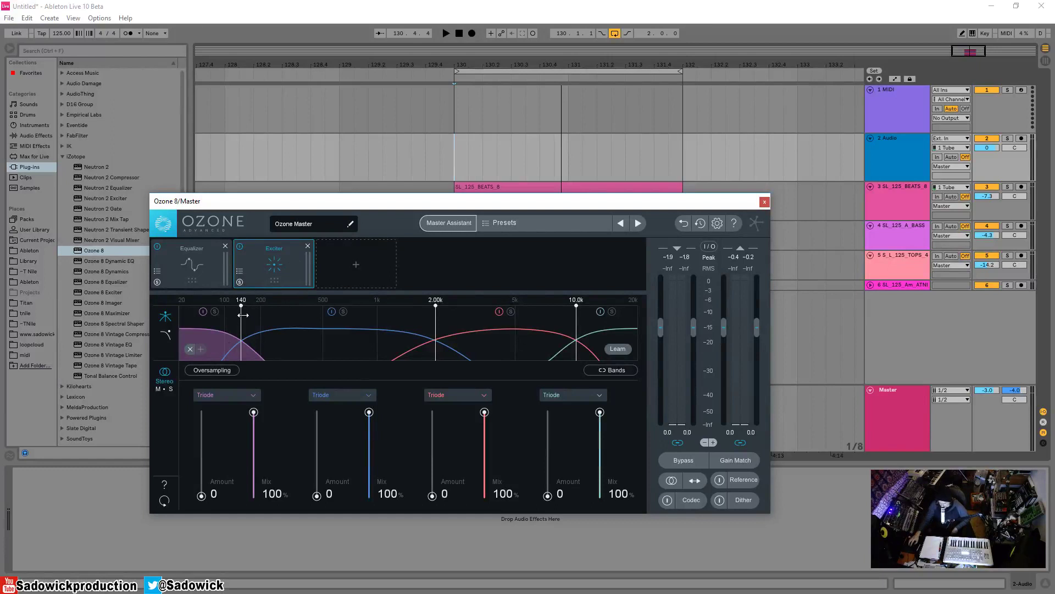
# Step: Reduce the Exciter to one full-range band, trying a 661 Hz split first, and show band 1's modes
pyautogui.click(190, 349)
pyautogui.click(190, 349)
pyautogui.click(190, 349)
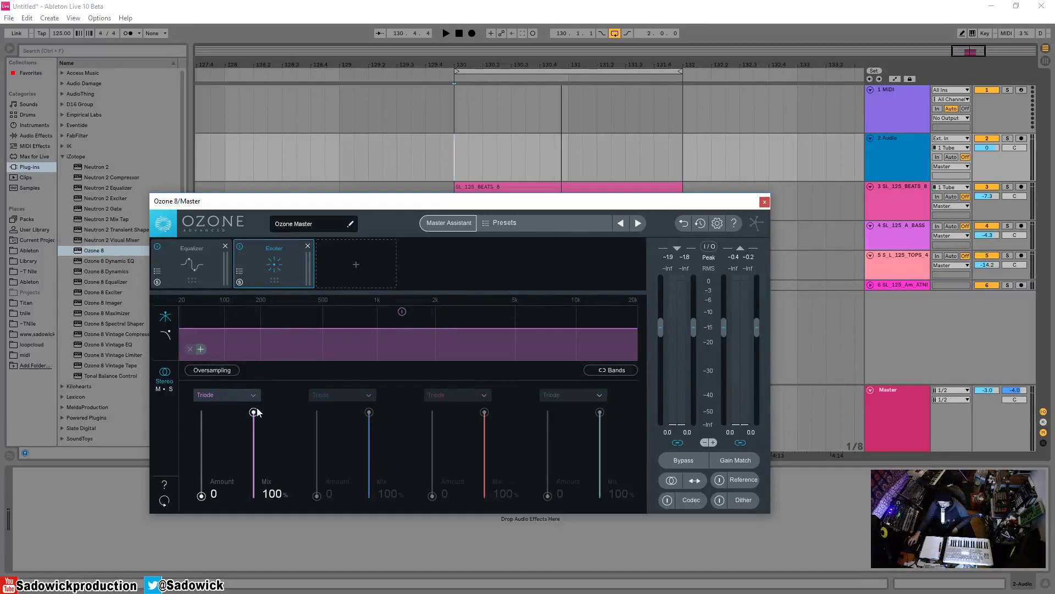
pyautogui.click(201, 349)
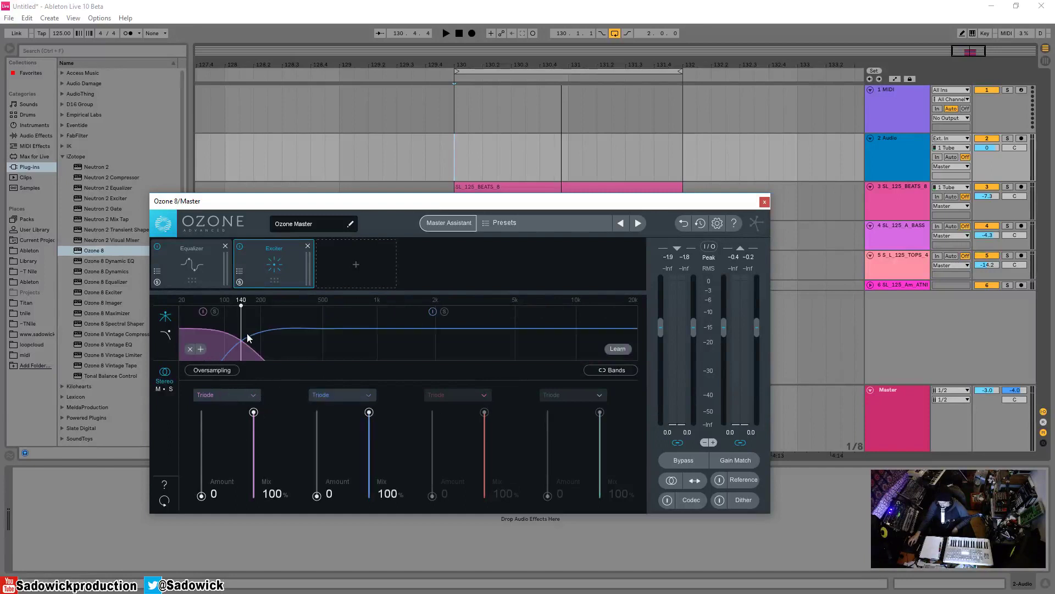
pyautogui.moveTo(250, 338); pyautogui.dragTo(335, 329)
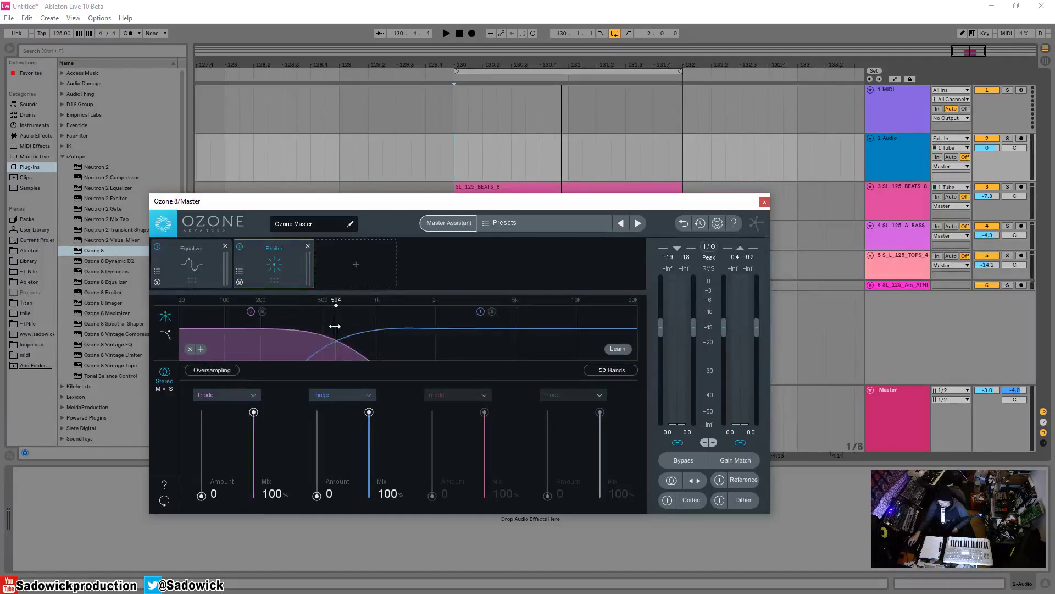
pyautogui.click(189, 348)
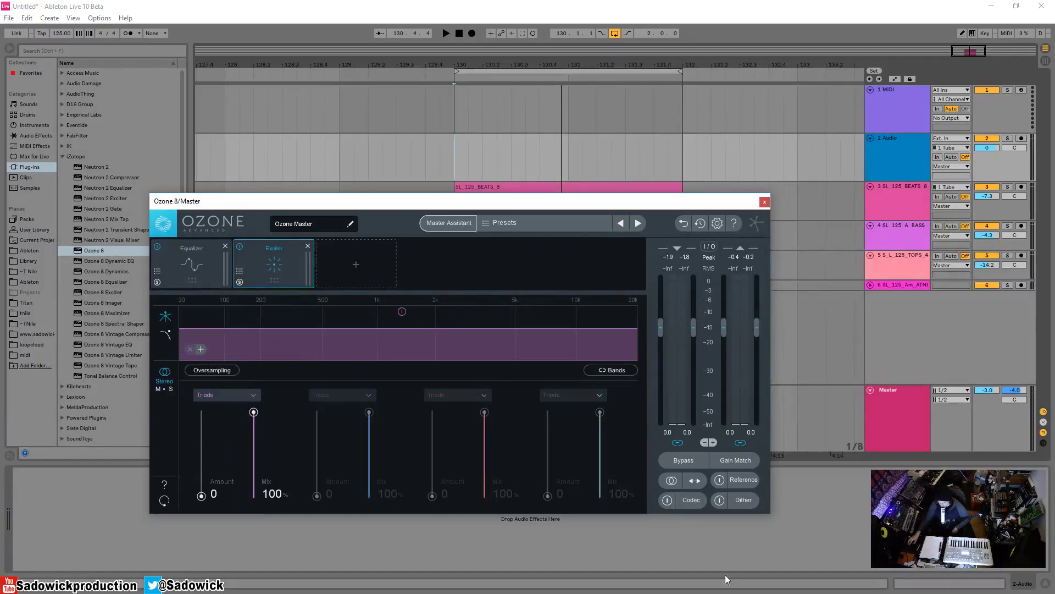
pyautogui.click(228, 395)
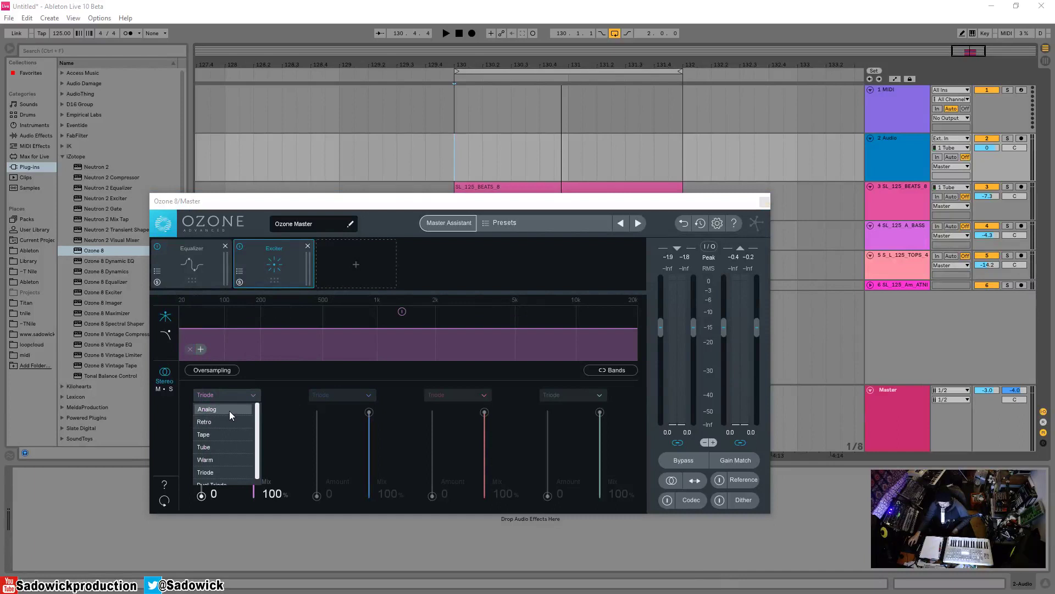
# Step: Switch band 1 to Analog mode and audition it with a raised Amount
pyautogui.click(229, 410)
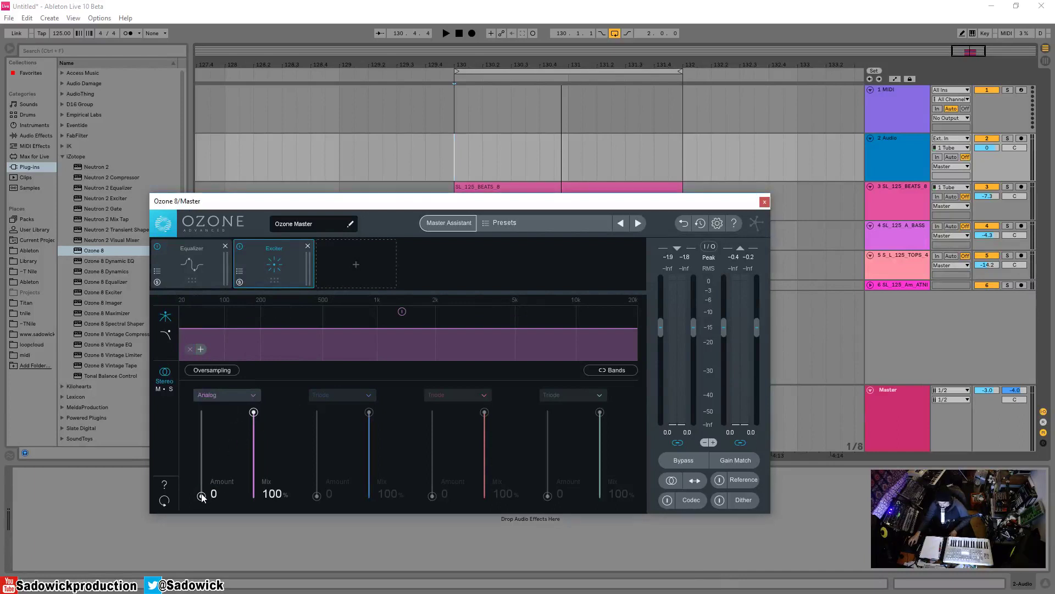
pyautogui.press('space')
pyautogui.moveTo(202, 496)
pyautogui.mouseDown()
pyautogui.moveTo(204, 414)
pyautogui.moveTo(202, 494)
pyautogui.mouseUp()
# Step: Switch band 1 to Retro mode and audition it during playback
pyautogui.click(222, 394)
pyautogui.press('space')
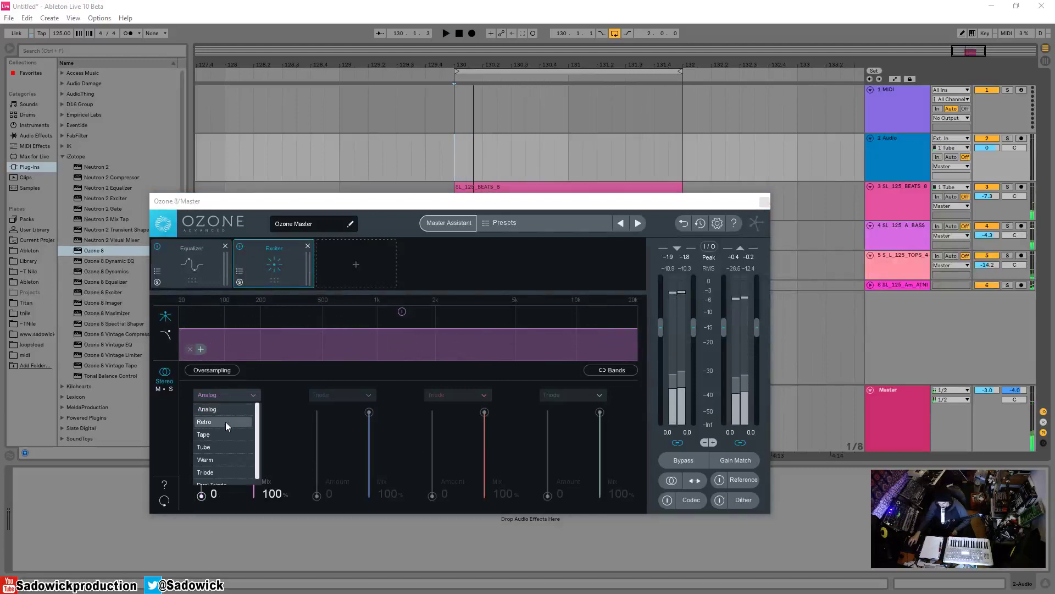
pyautogui.click(223, 421)
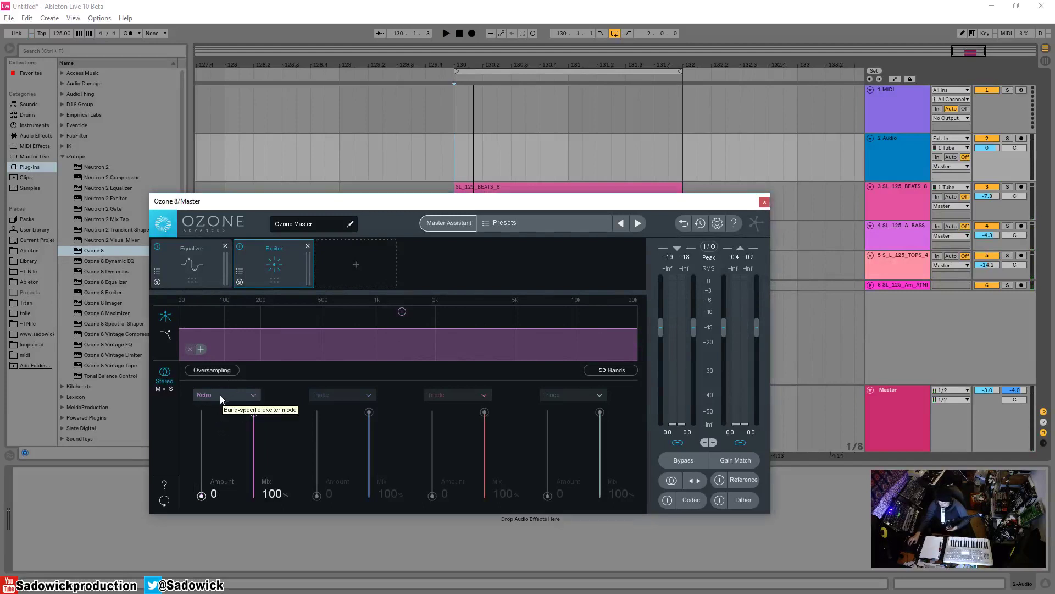
pyautogui.moveTo(201, 495)
pyautogui.mouseDown()
pyautogui.moveTo(200, 480)
pyautogui.moveTo(201, 495)
pyautogui.mouseUp()
pyautogui.press('space')
pyautogui.press('space')
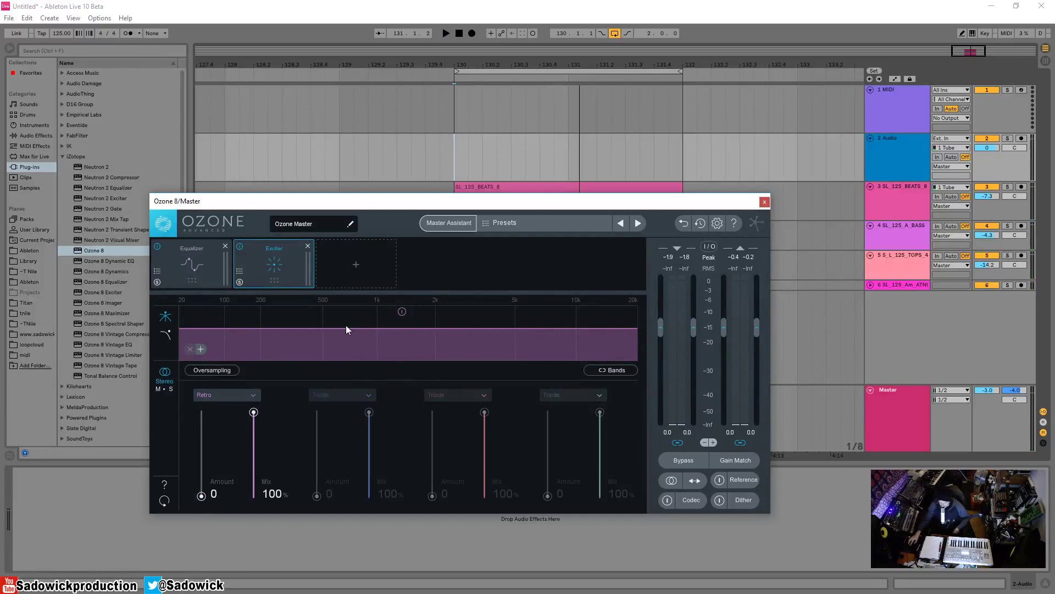
pyautogui.click(201, 350)
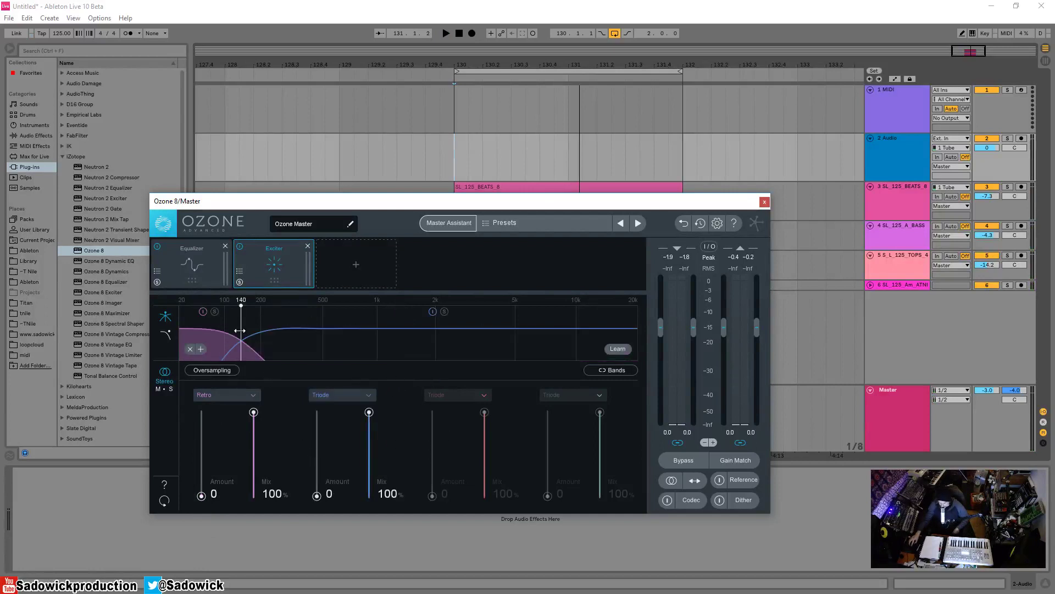
pyautogui.moveTo(238, 329); pyautogui.dragTo(334, 332)
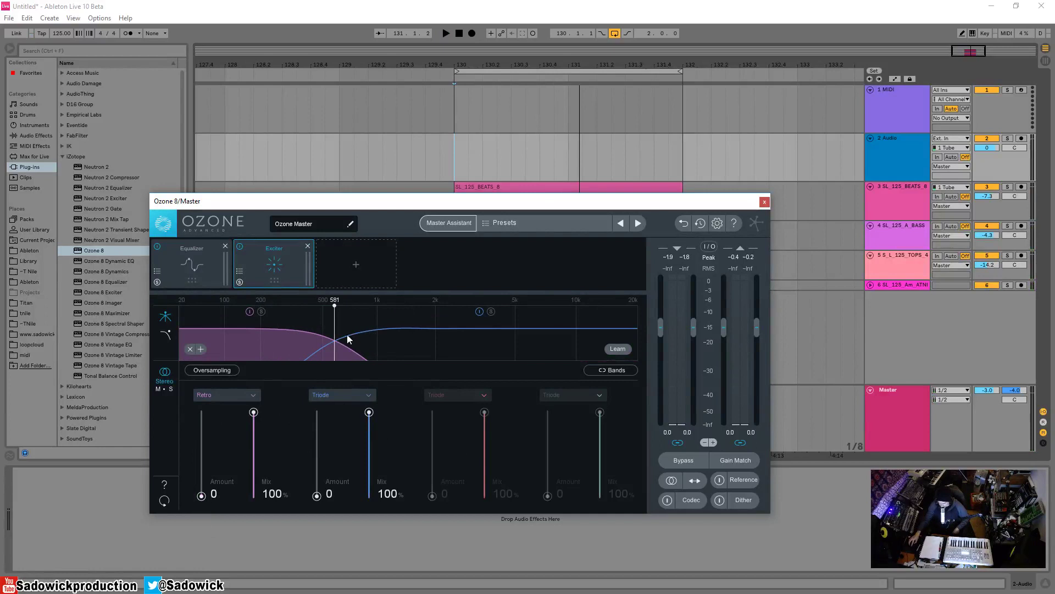
pyautogui.moveTo(330, 330); pyautogui.dragTo(327, 330)
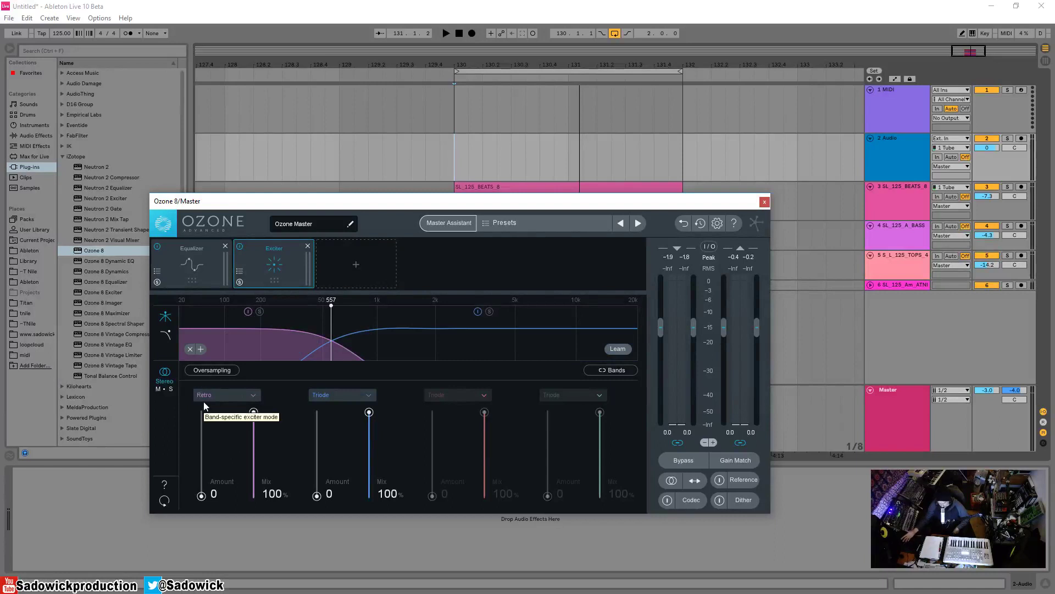
pyautogui.moveTo(331, 330); pyautogui.dragTo(304, 330)
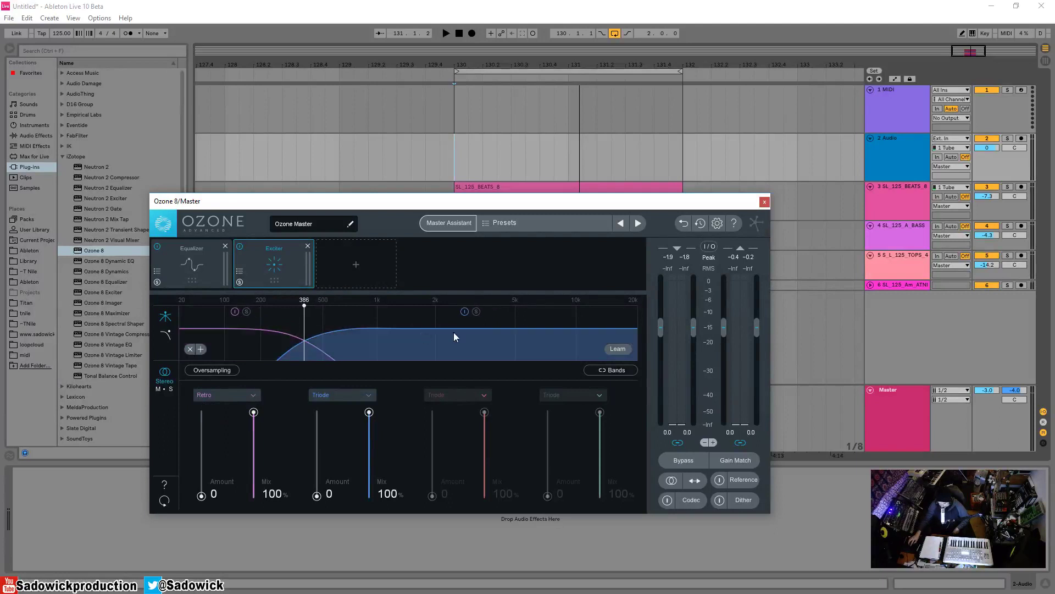
pyautogui.click(201, 349)
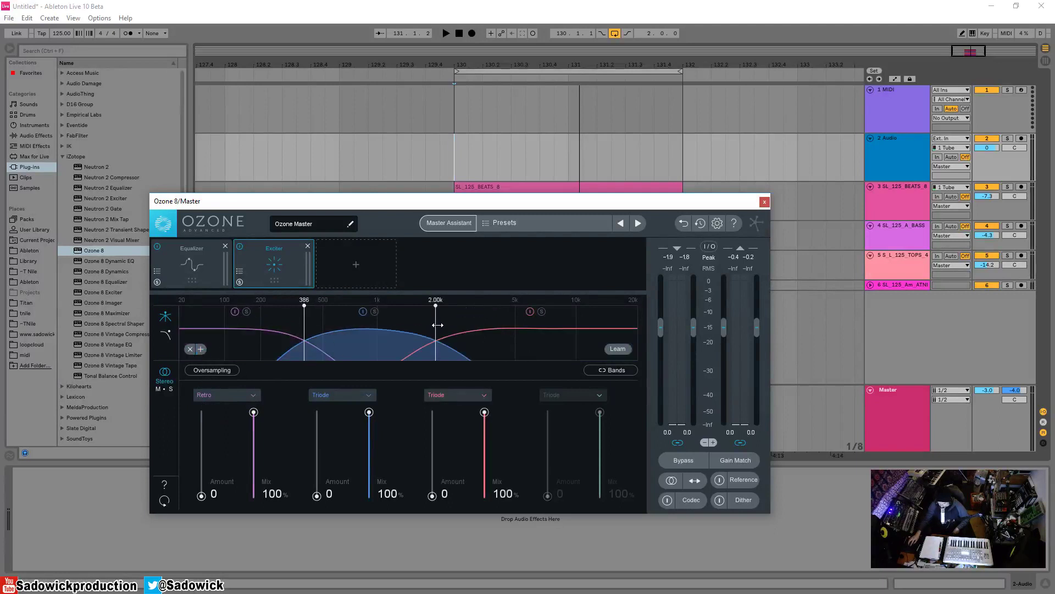
pyautogui.moveTo(437, 324); pyautogui.dragTo(454, 326)
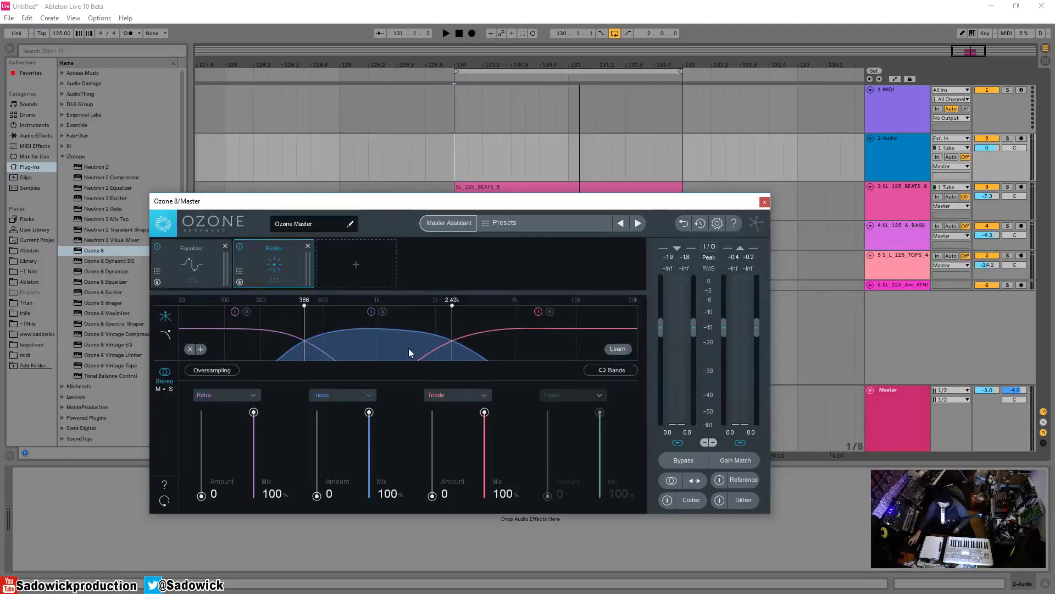
pyautogui.click(442, 392)
pyautogui.click(453, 424)
pyautogui.press('space')
pyautogui.moveTo(432, 495)
pyautogui.mouseDown()
pyautogui.moveTo(439, 417)
pyautogui.moveTo(437, 494)
pyautogui.mouseUp()
pyautogui.press('space')
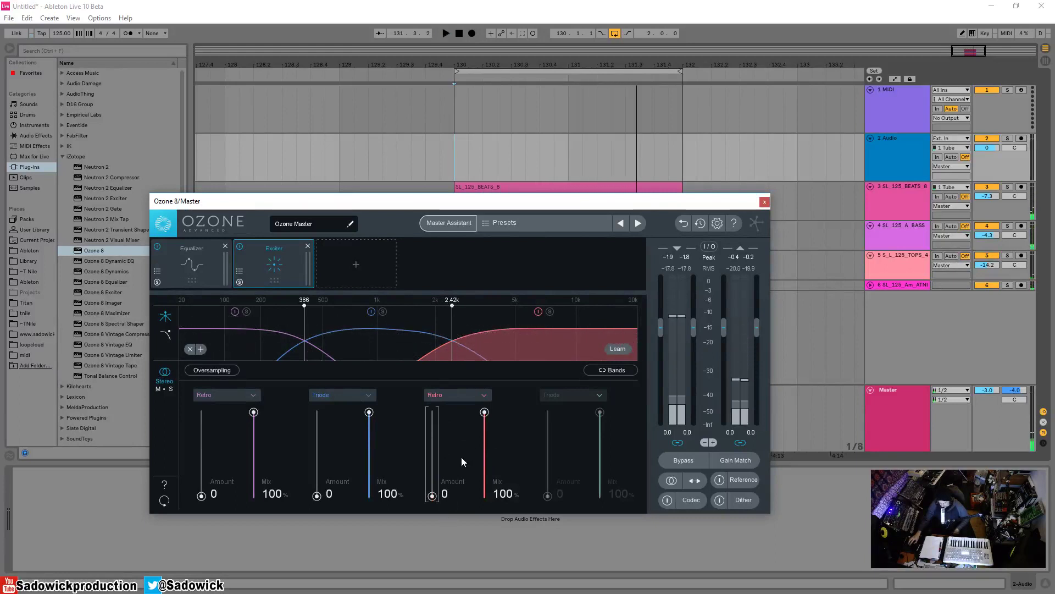
pyautogui.click(193, 348)
pyautogui.click(193, 348)
# Step: Switch band 1 to Tube mode and audition it with a raised Amount
pyautogui.click(236, 394)
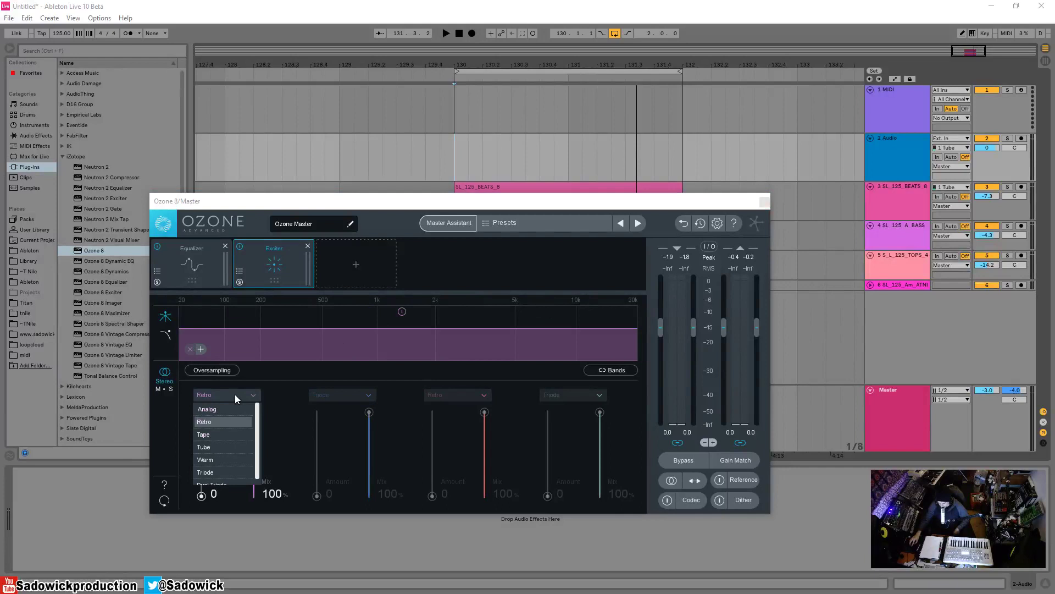
pyautogui.click(226, 446)
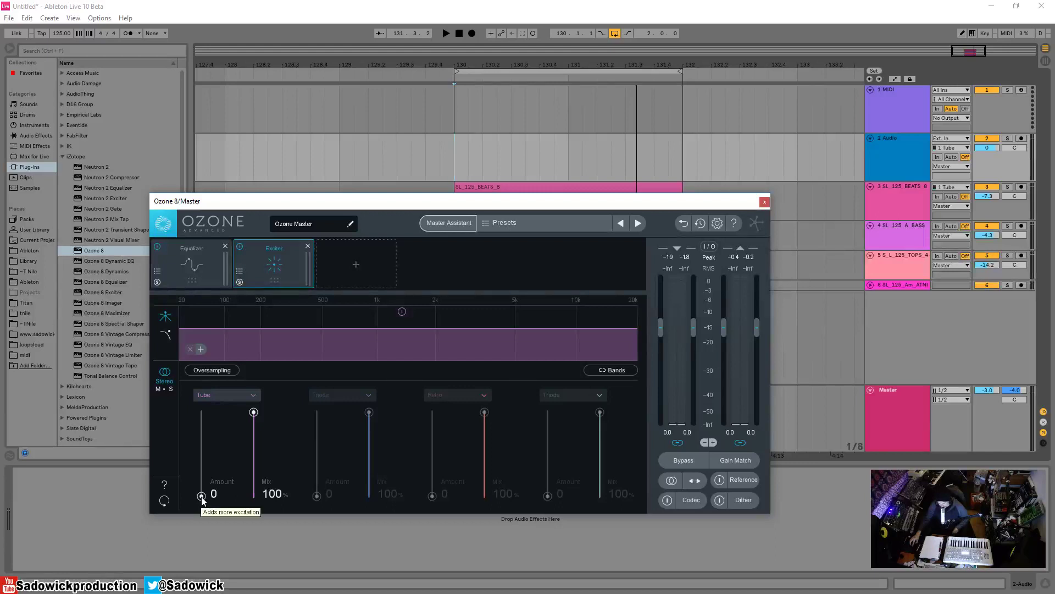
pyautogui.moveTo(202, 498); pyautogui.dragTo(207, 521)
pyautogui.press('space')
pyautogui.press('space')
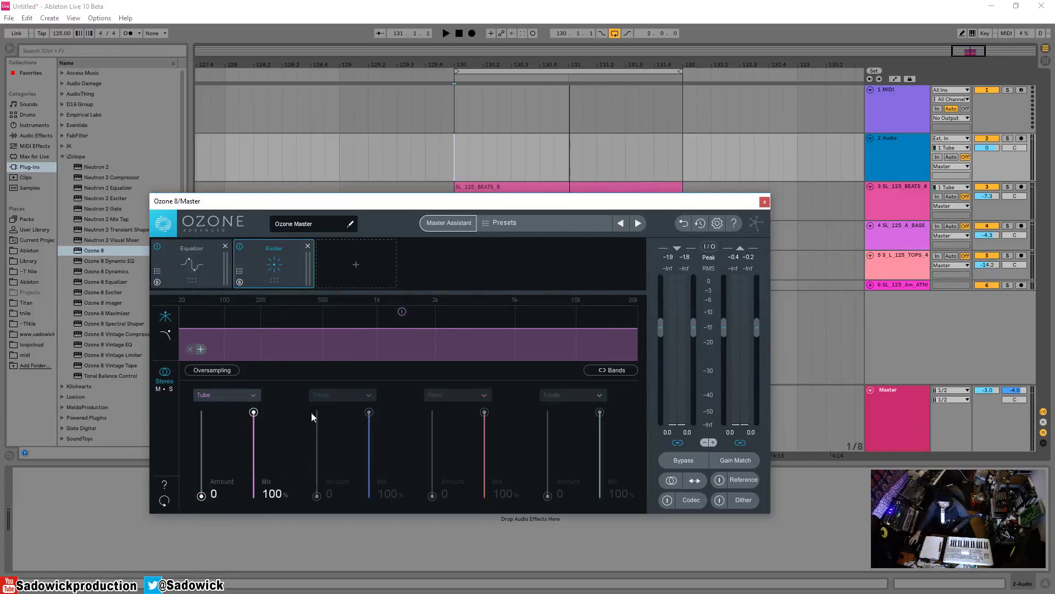
# Step: Switch band 1 to Warm mode, audition it, and bring up its excitation mode list
pyautogui.click(226, 392)
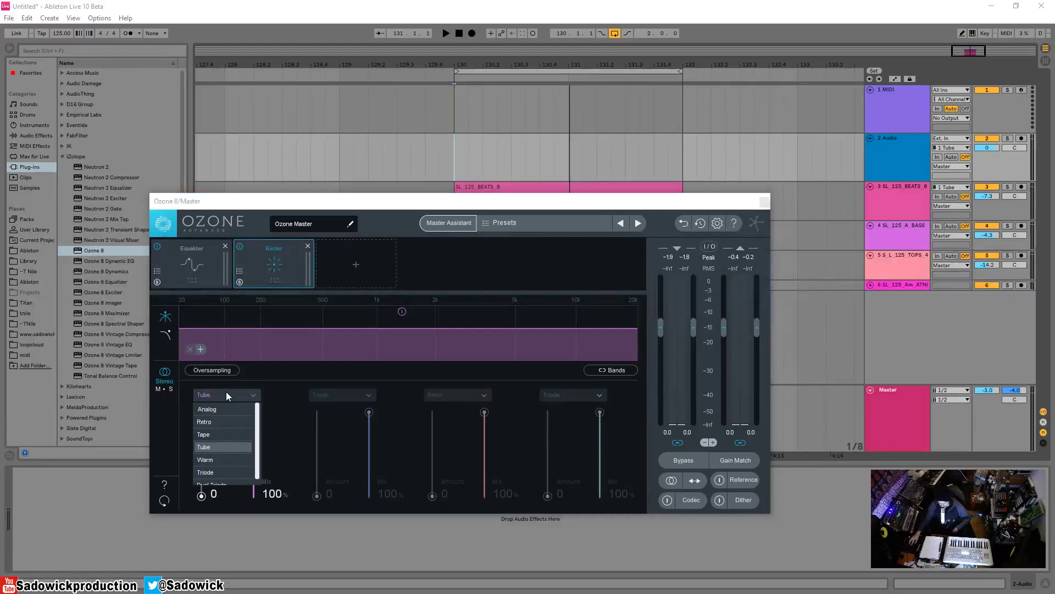
pyautogui.click(227, 459)
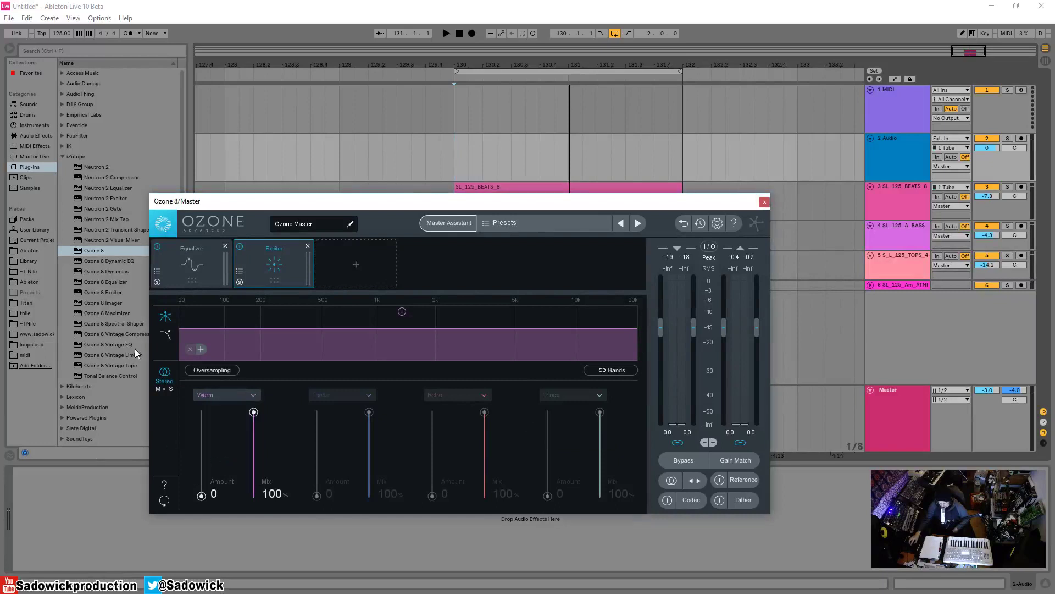
pyautogui.moveTo(201, 495)
pyautogui.mouseDown()
pyautogui.moveTo(208, 425)
pyautogui.moveTo(201, 496)
pyautogui.mouseUp()
pyautogui.press('space')
pyautogui.press('space')
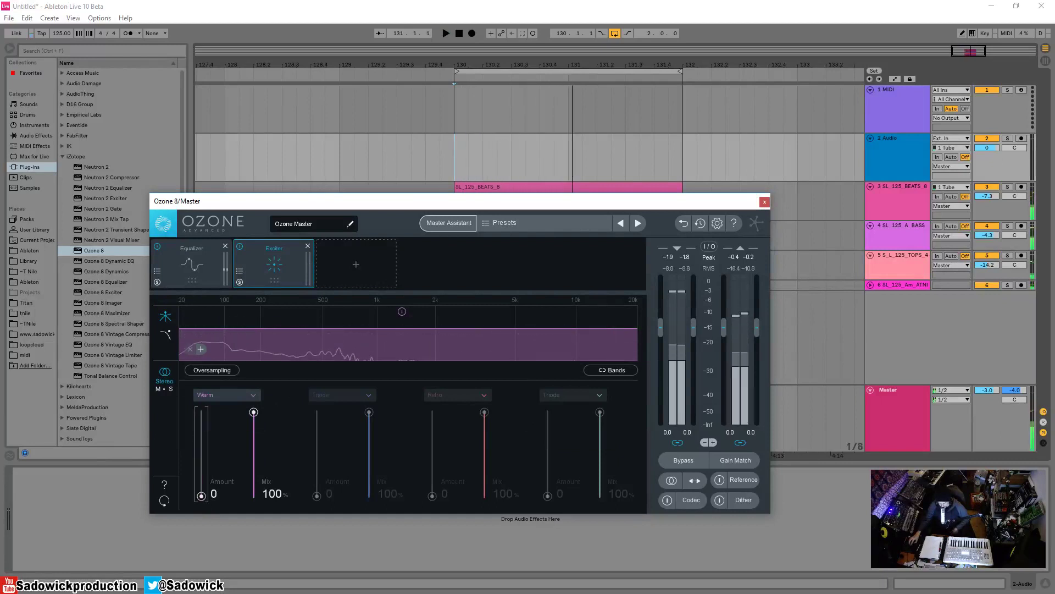
pyautogui.click(209, 396)
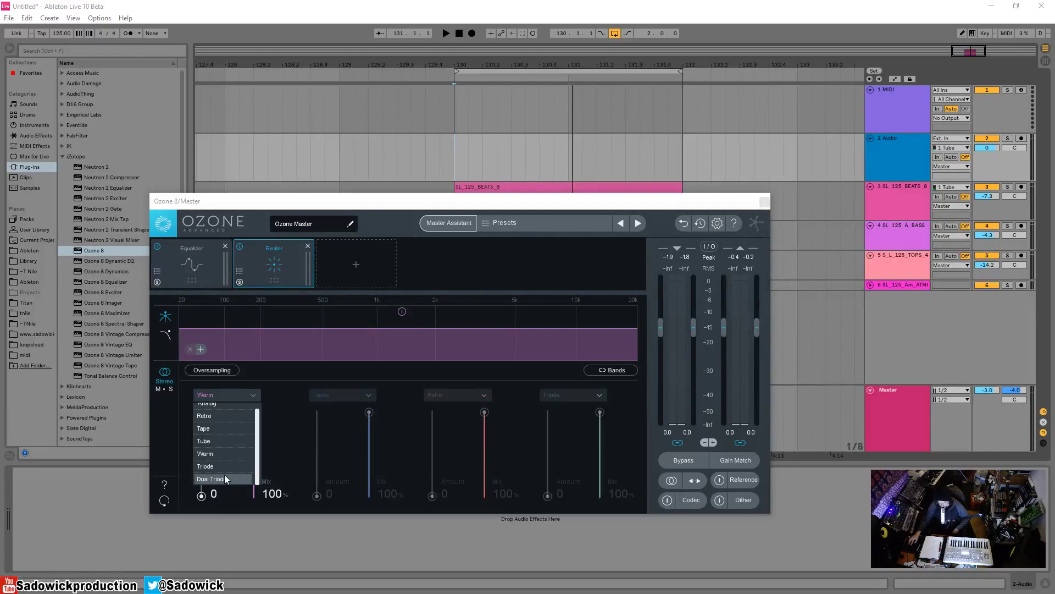
# Step: Set band 1 to Triode and audition it, returning Amount to 0
pyautogui.click(221, 466)
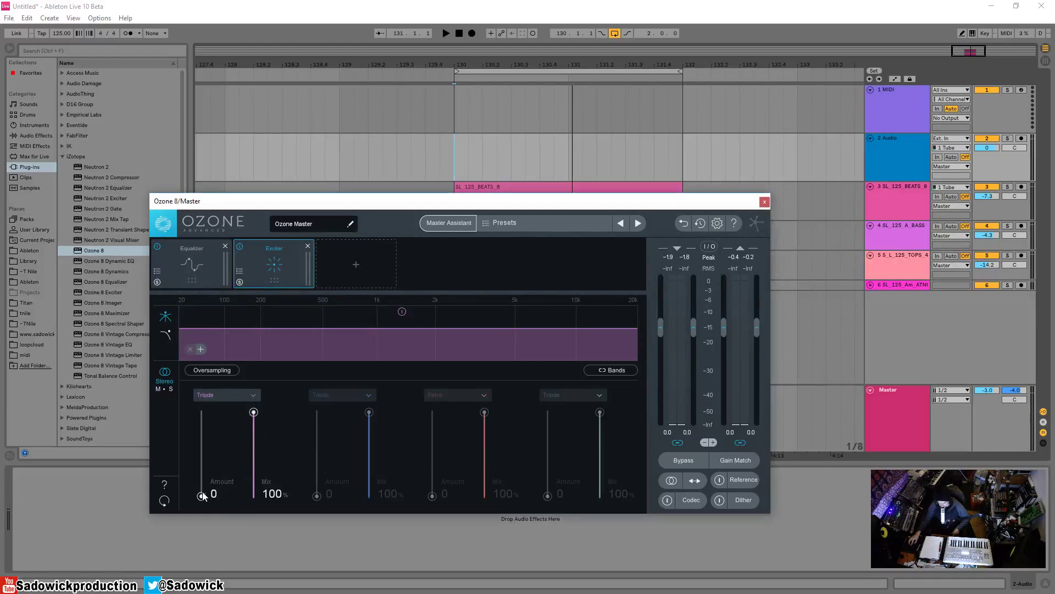
pyautogui.press('space')
pyautogui.moveTo(203, 495); pyautogui.dragTo(213, 518)
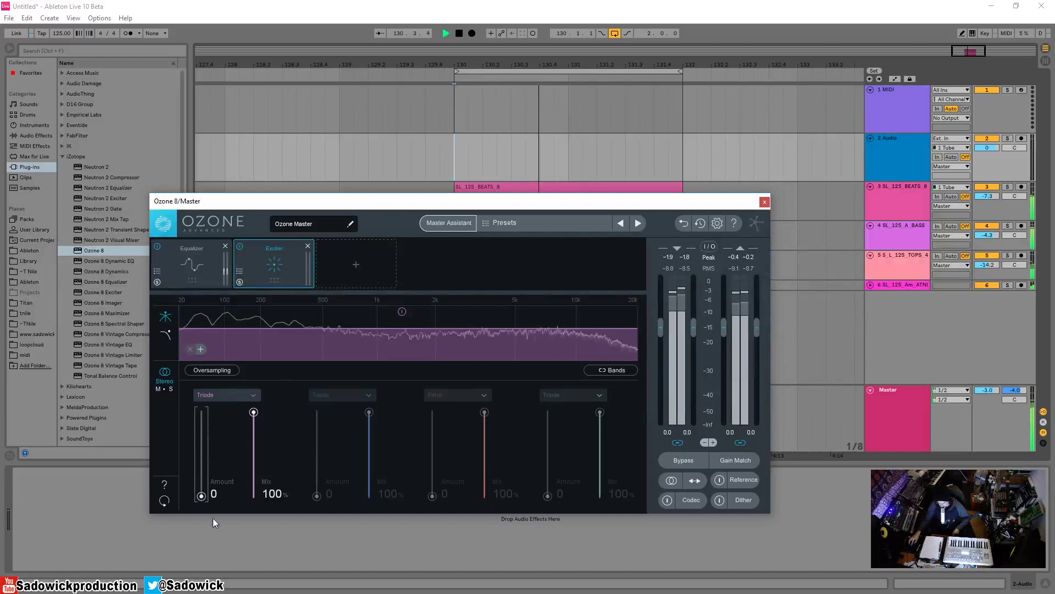
# Step: Add three Exciter bands and move the crossovers to 1.04k and 6.04k
pyautogui.click(202, 349)
pyautogui.click(201, 350)
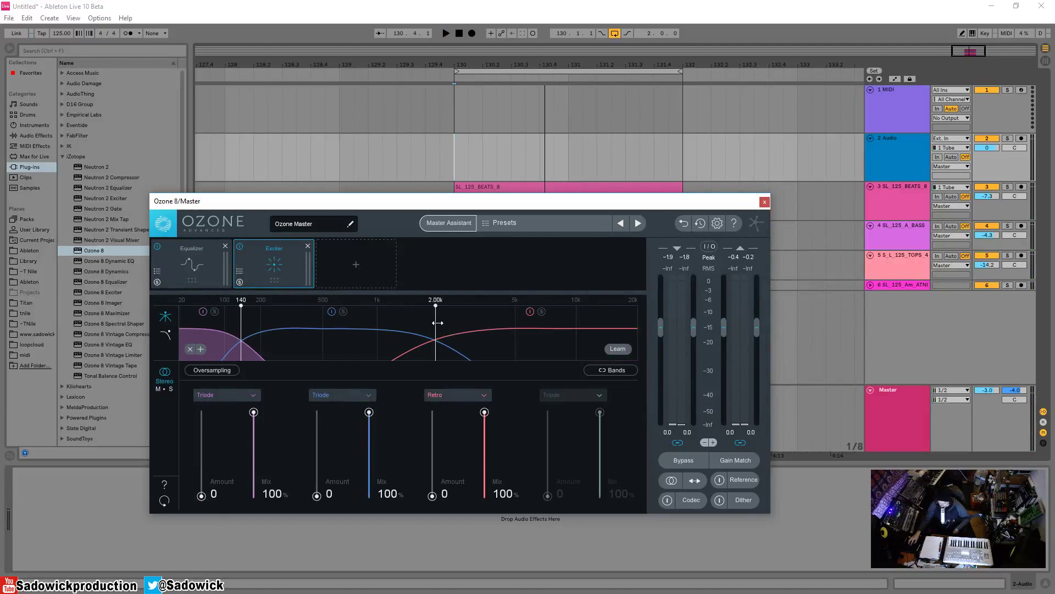
pyautogui.click(201, 349)
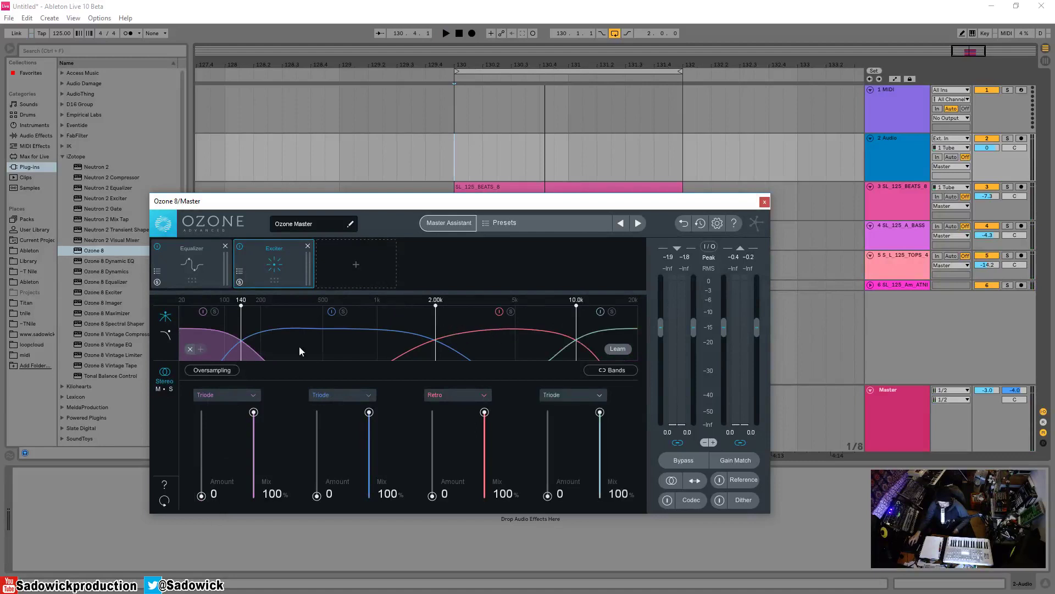
pyautogui.moveTo(438, 320); pyautogui.dragTo(396, 328)
pyautogui.moveTo(577, 322); pyautogui.dragTo(524, 324)
pyautogui.moveTo(395, 325); pyautogui.dragTo(381, 325)
pyautogui.moveTo(525, 329); pyautogui.dragTo(531, 330)
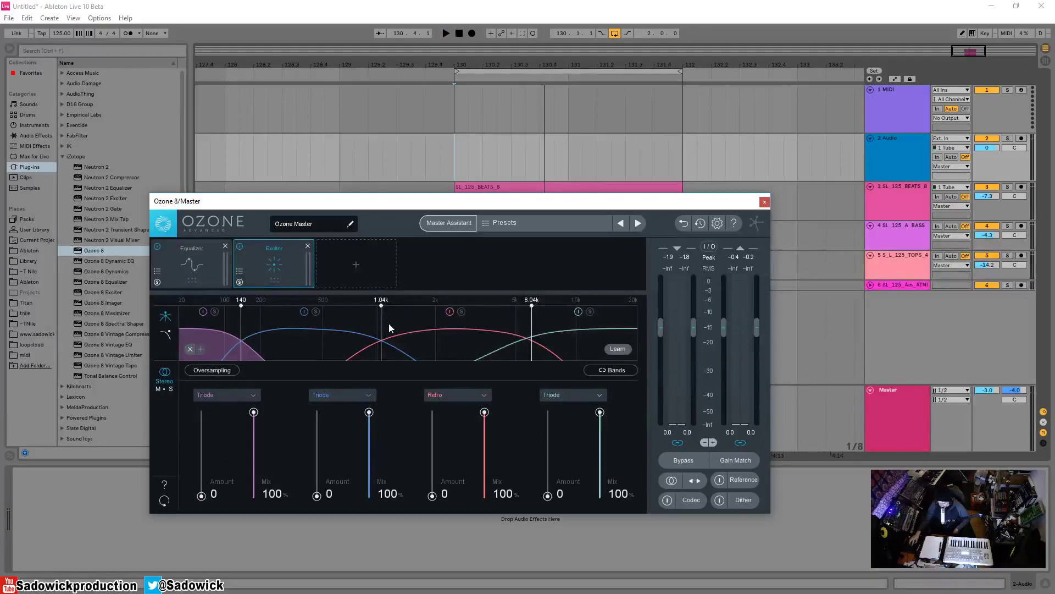
# Step: Replace the Exciter with a fresh one after the Equalizer
pyautogui.click(308, 247)
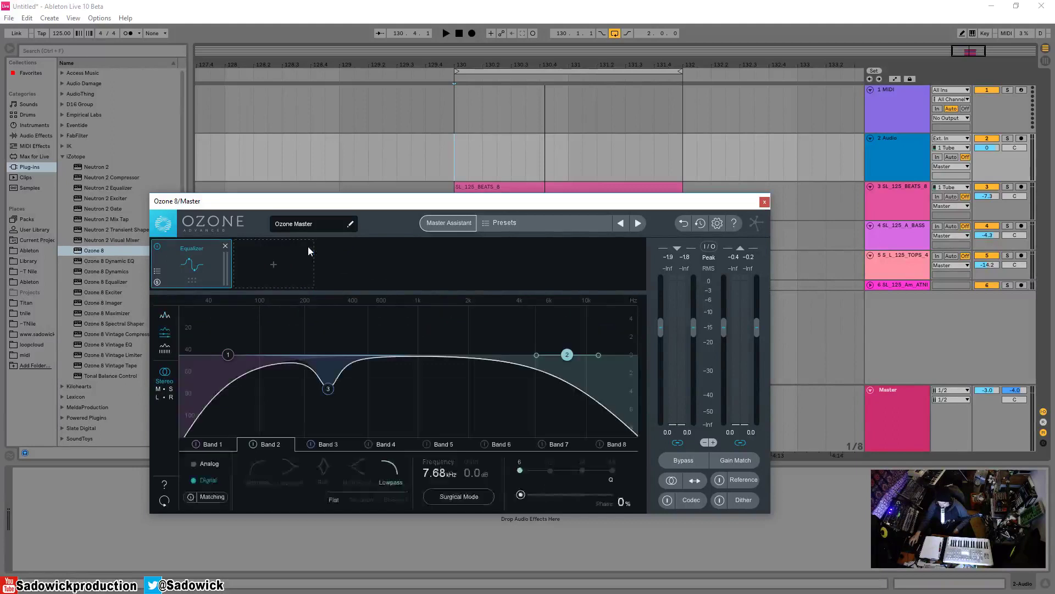
pyautogui.click(264, 258)
pyautogui.click(554, 357)
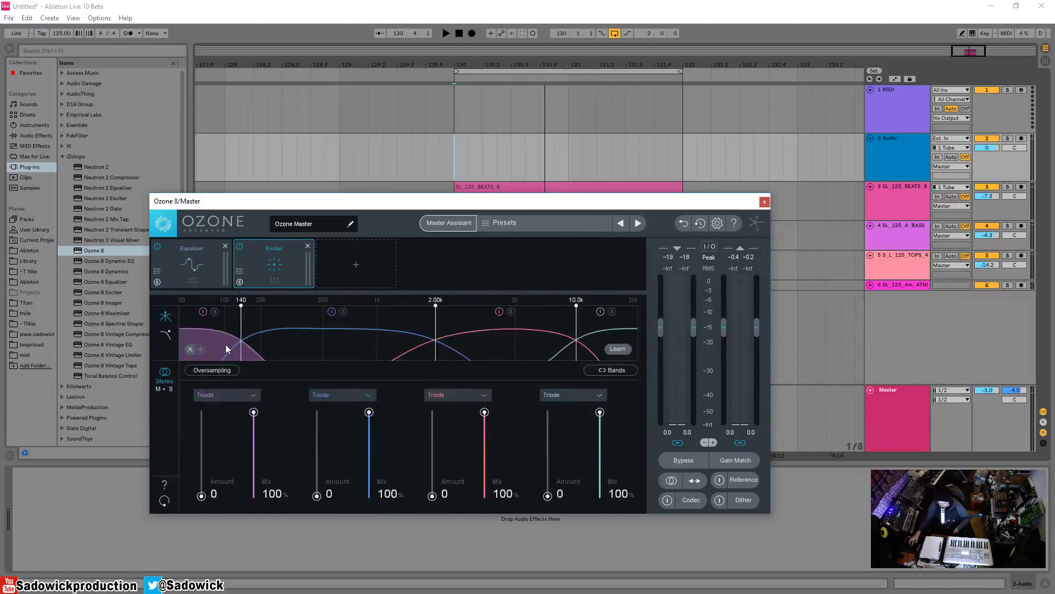
# Step: Solo band 1, then band 2, auditioning each during playback
pyautogui.press('space')
pyautogui.press('space')
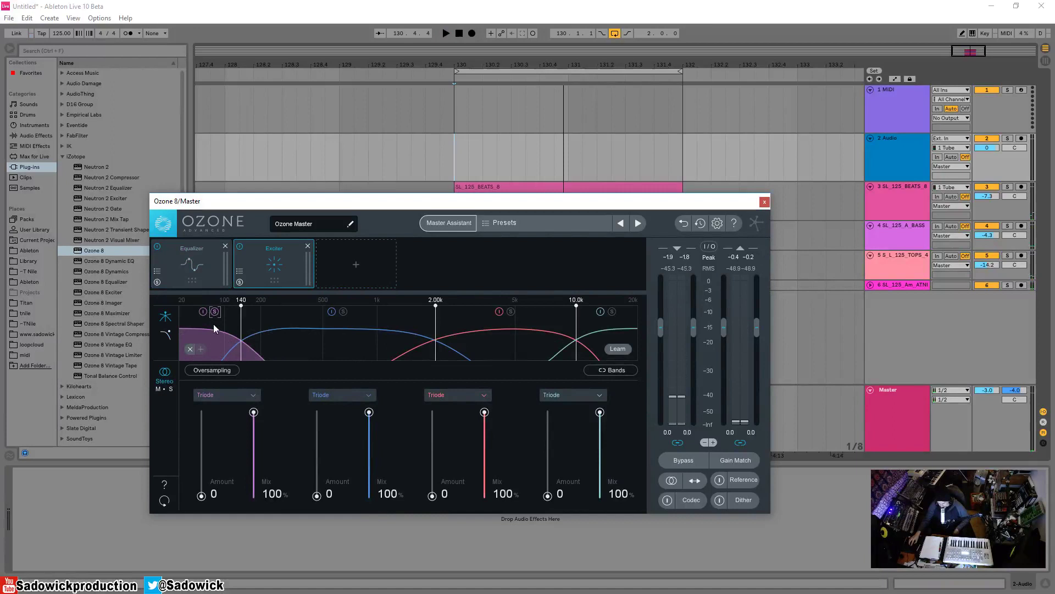
pyautogui.click(213, 312)
pyautogui.press('space')
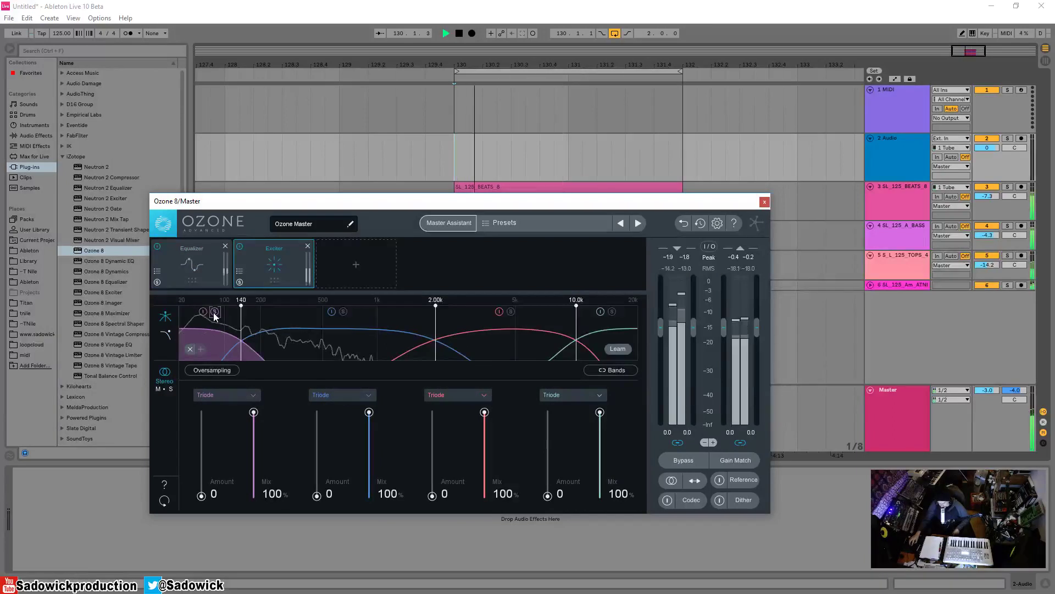
pyautogui.press('space')
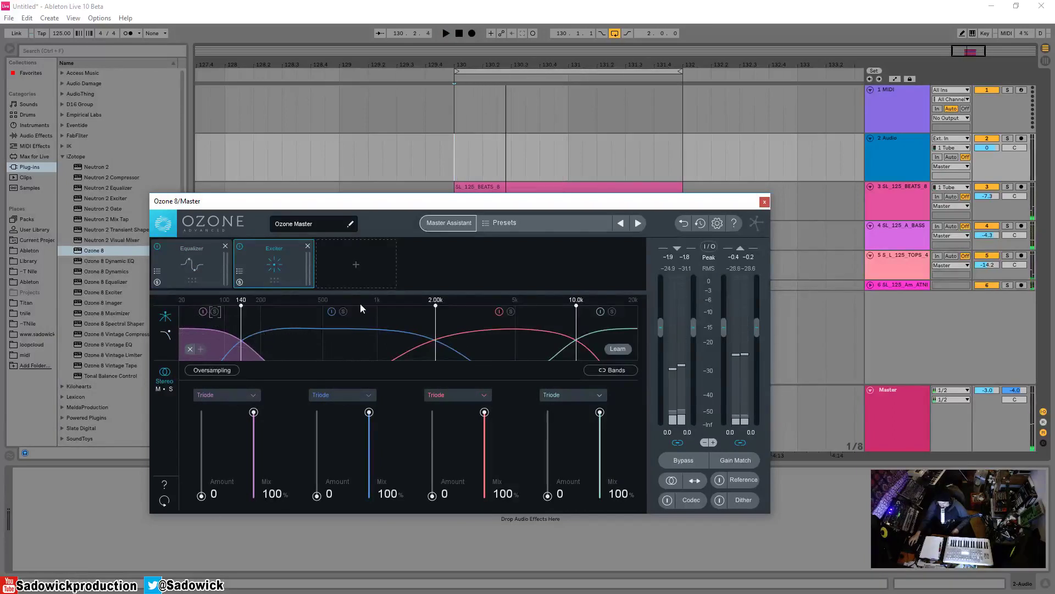
pyautogui.click(342, 311)
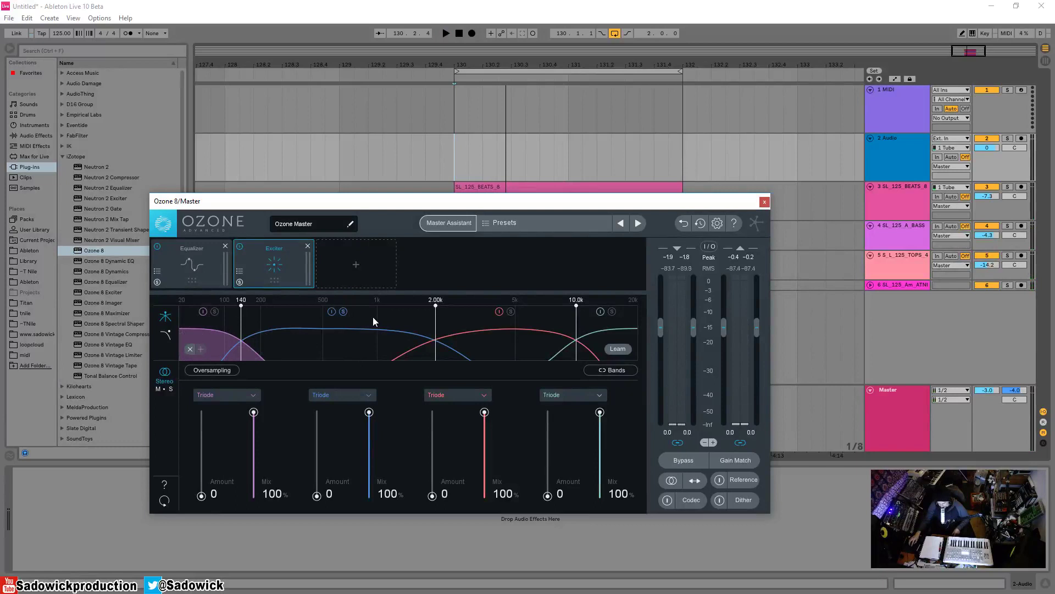
pyautogui.press('space')
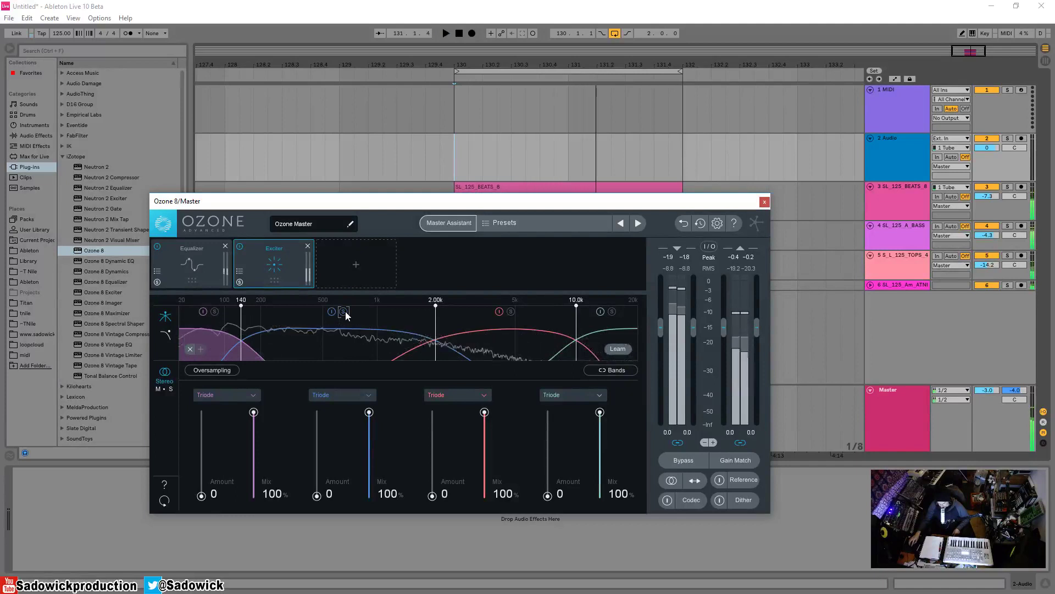
pyautogui.press('space')
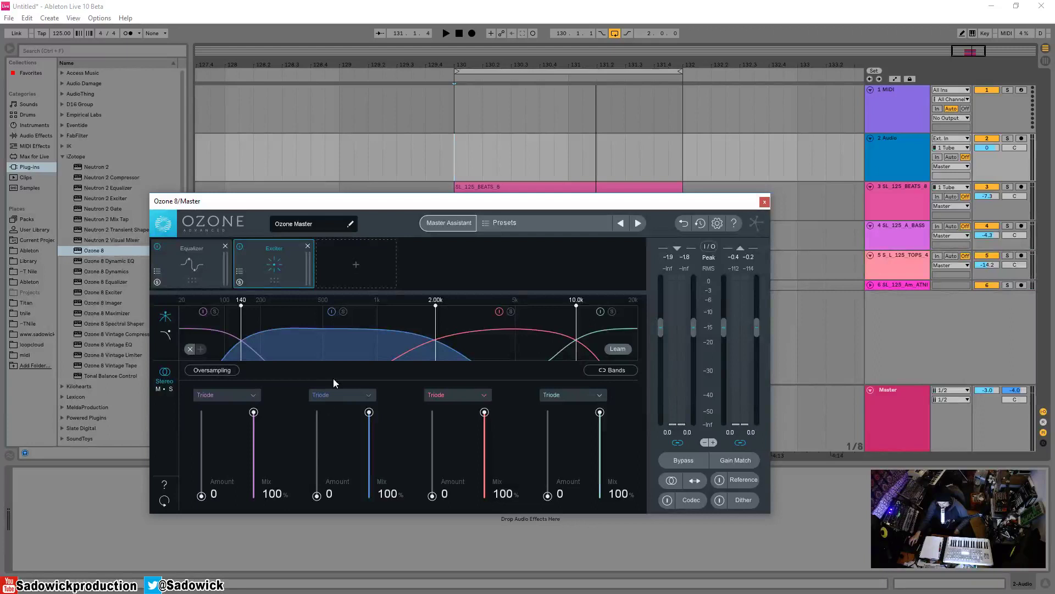
# Step: Set band 2 to Tape mode with Amount 2.6 and audition it
pyautogui.click(346, 396)
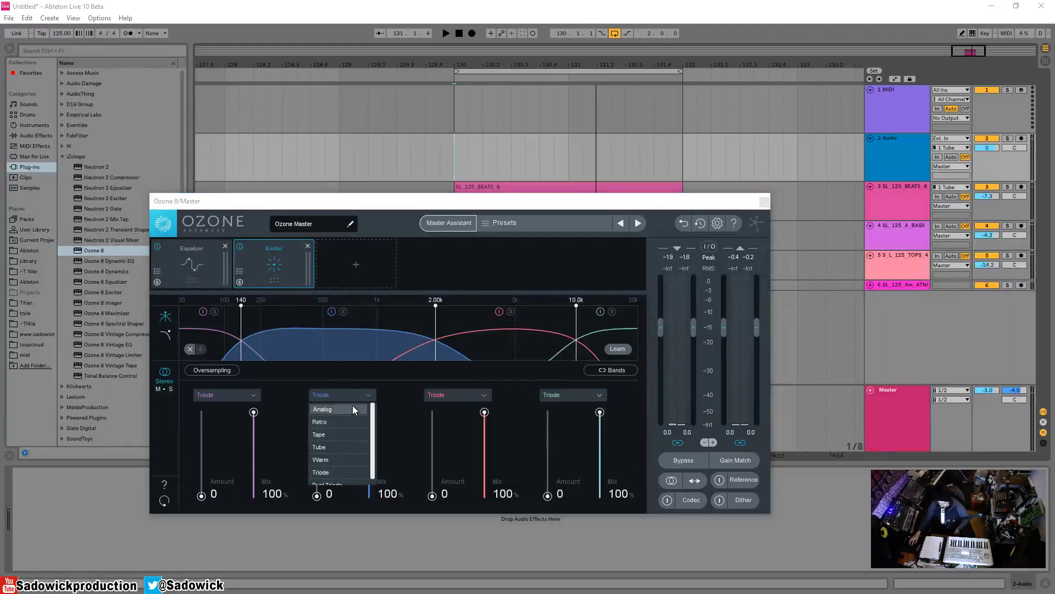
pyautogui.click(327, 434)
pyautogui.moveTo(317, 495); pyautogui.dragTo(321, 478)
pyautogui.press('space')
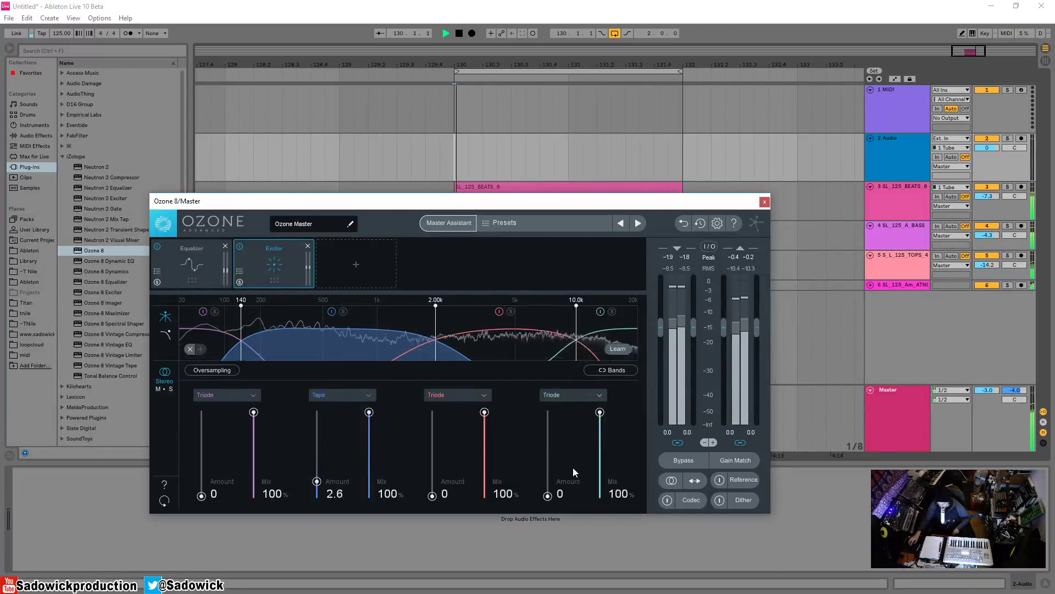
pyautogui.press('space')
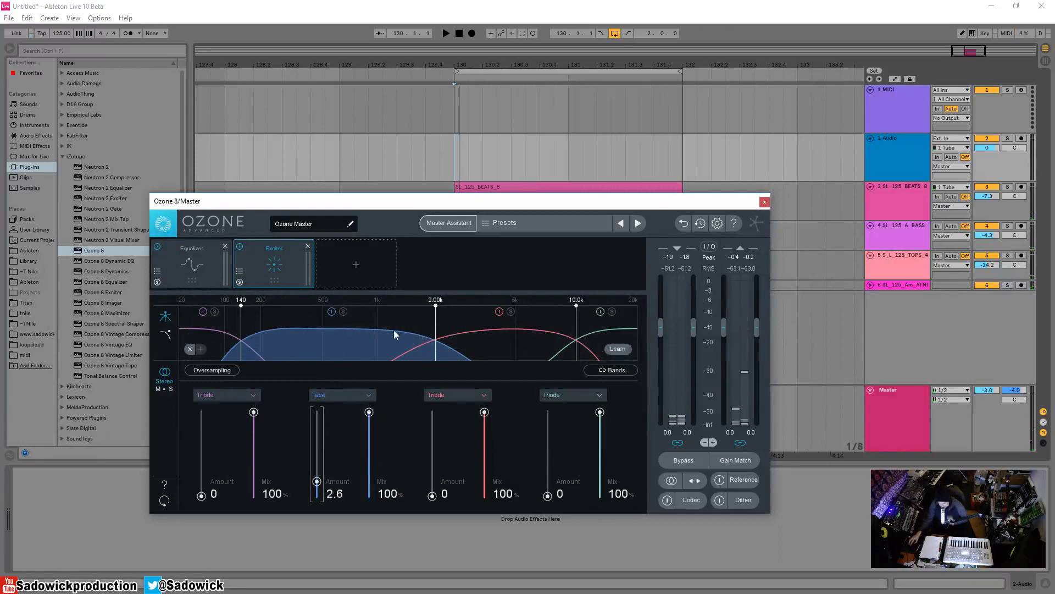
pyautogui.press('space')
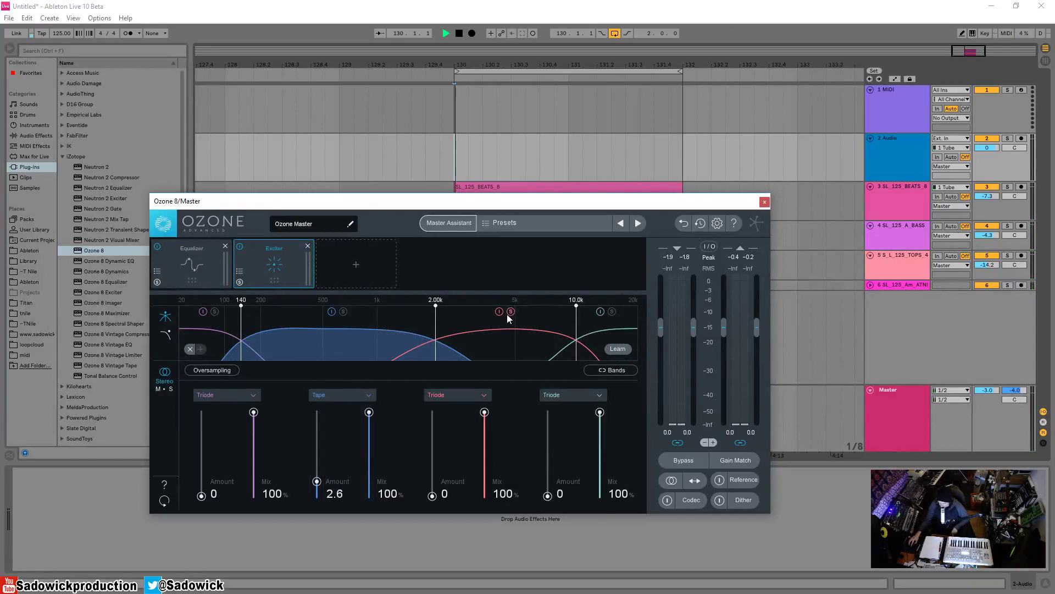
# Step: Keep band 3 on Triode and raise its Amount to 6.8 while auditioning
pyautogui.press('space')
pyautogui.click(448, 396)
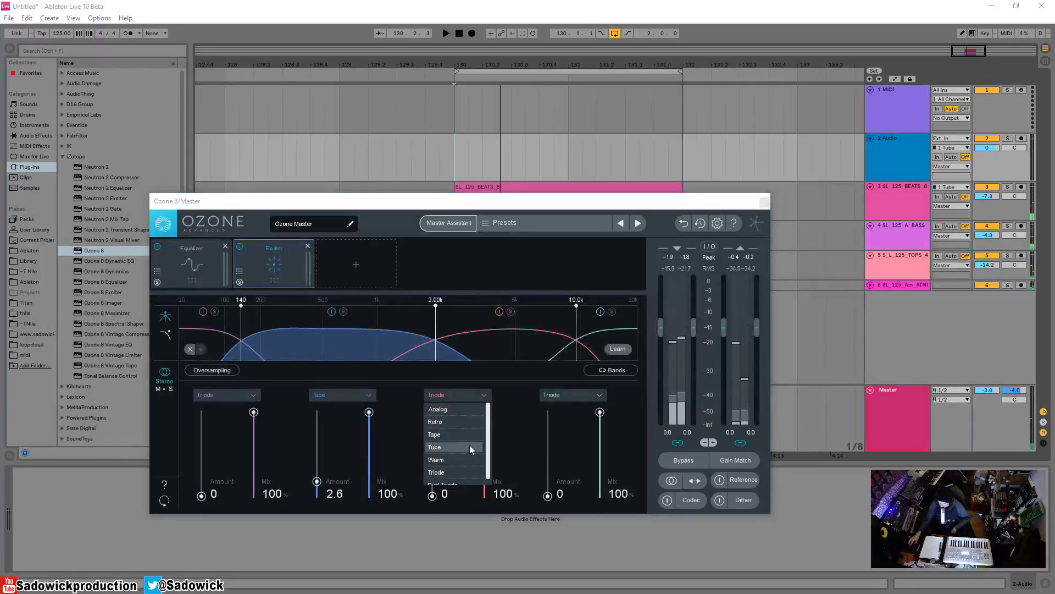
pyautogui.click(450, 469)
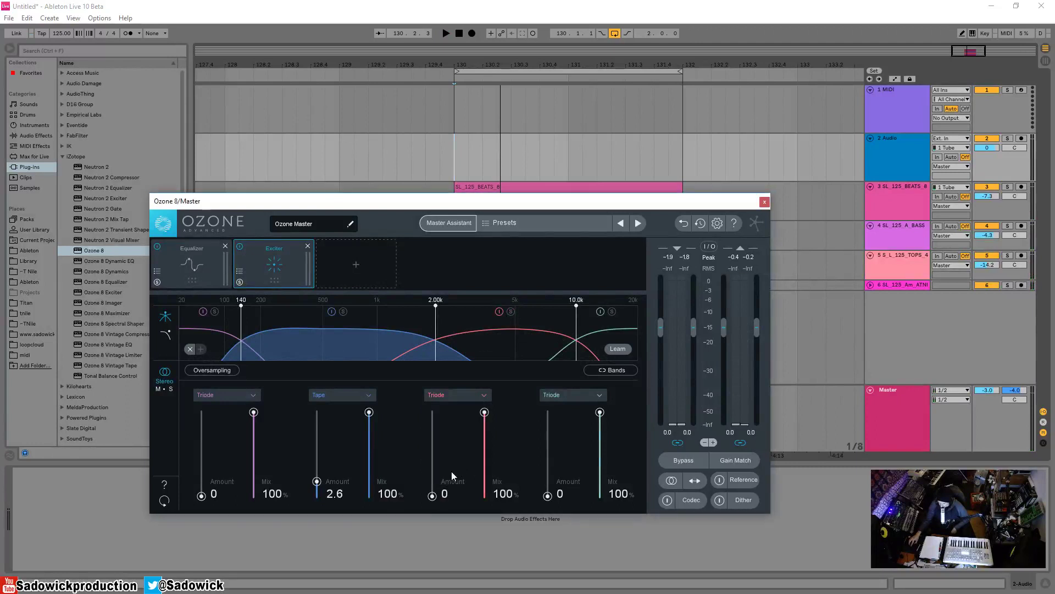
pyautogui.press('space')
pyautogui.moveTo(432, 497); pyautogui.dragTo(439, 460)
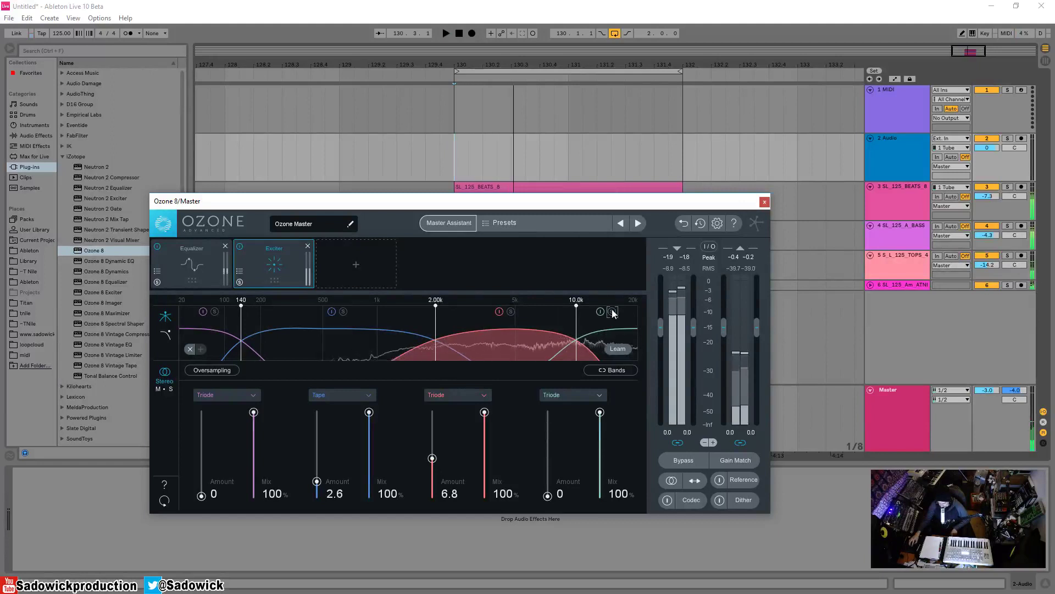
# Step: Set band 4 to Tape mode and raise its Amount to 7.8
pyautogui.click(594, 393)
pyautogui.click(567, 436)
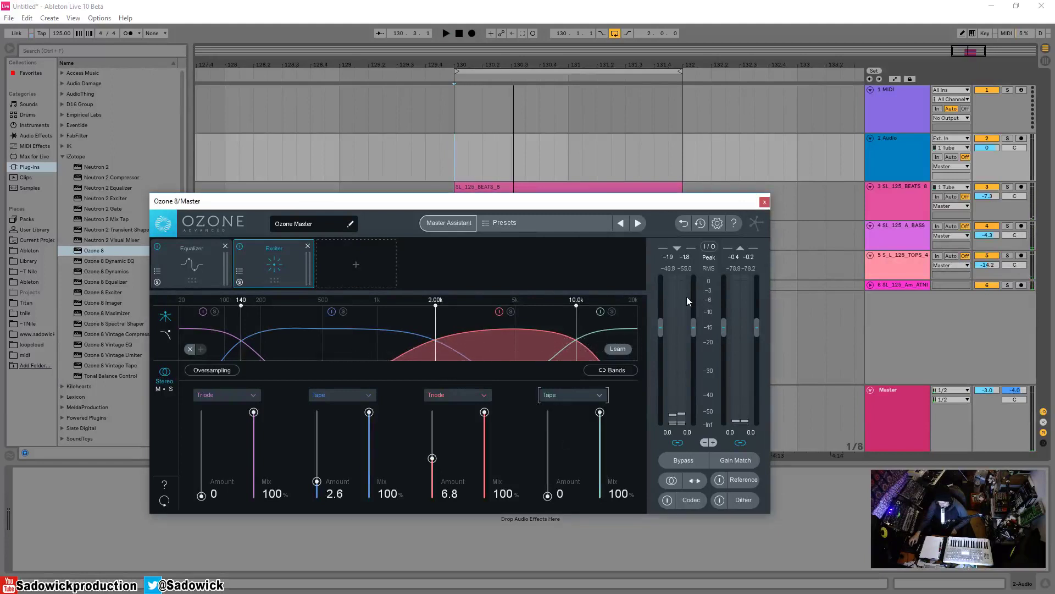
pyautogui.moveTo(544, 498); pyautogui.dragTo(549, 452)
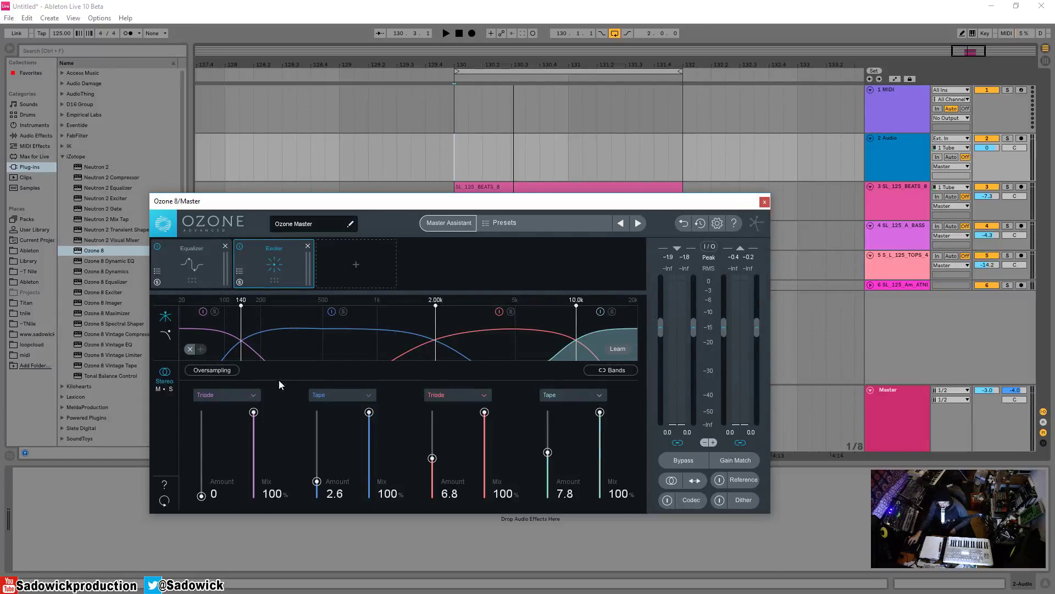
# Step: Enable the Exciter's Oversampling and play back briefly to listen
pyautogui.click(206, 371)
pyautogui.press('space')
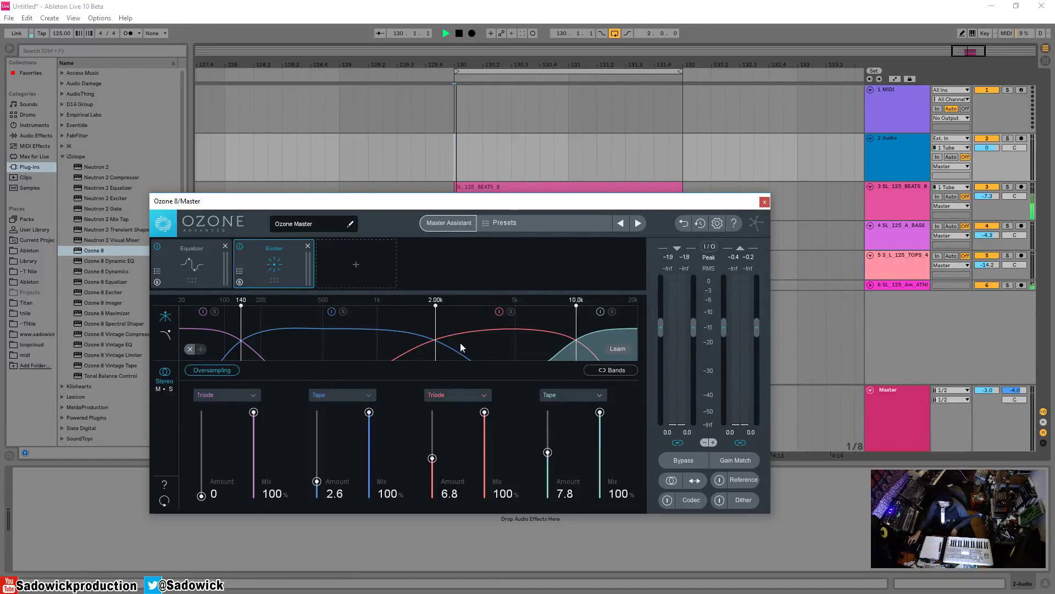
pyautogui.press('space')
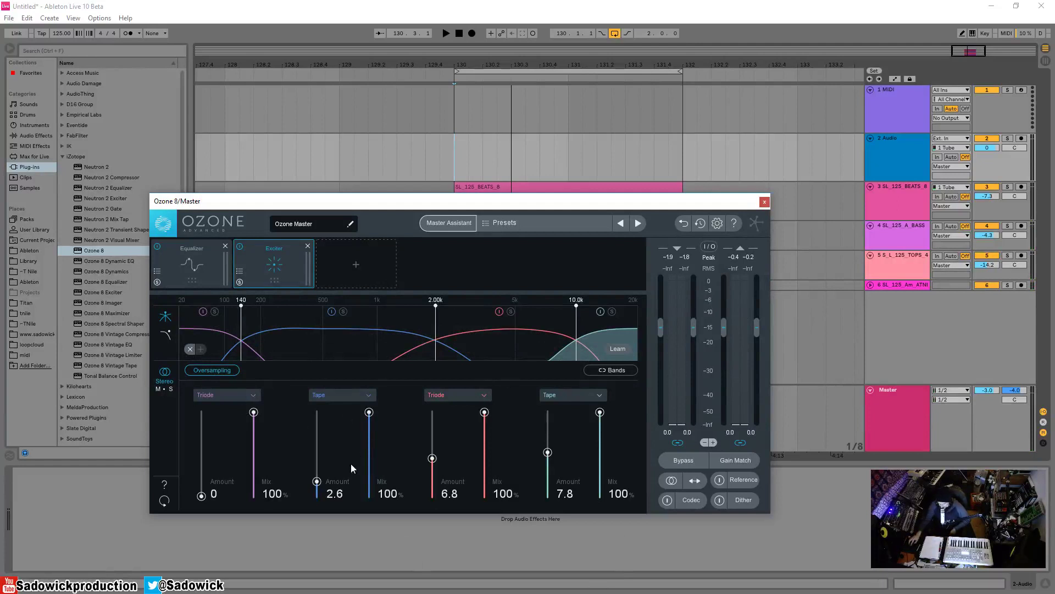
# Step: Audition band 2's Tape Amount (up to 11.5) and Mix (0–20%) during playback, then settle on Amount 0, Mix 100%
pyautogui.moveTo(369, 412); pyautogui.dragTo(407, 377)
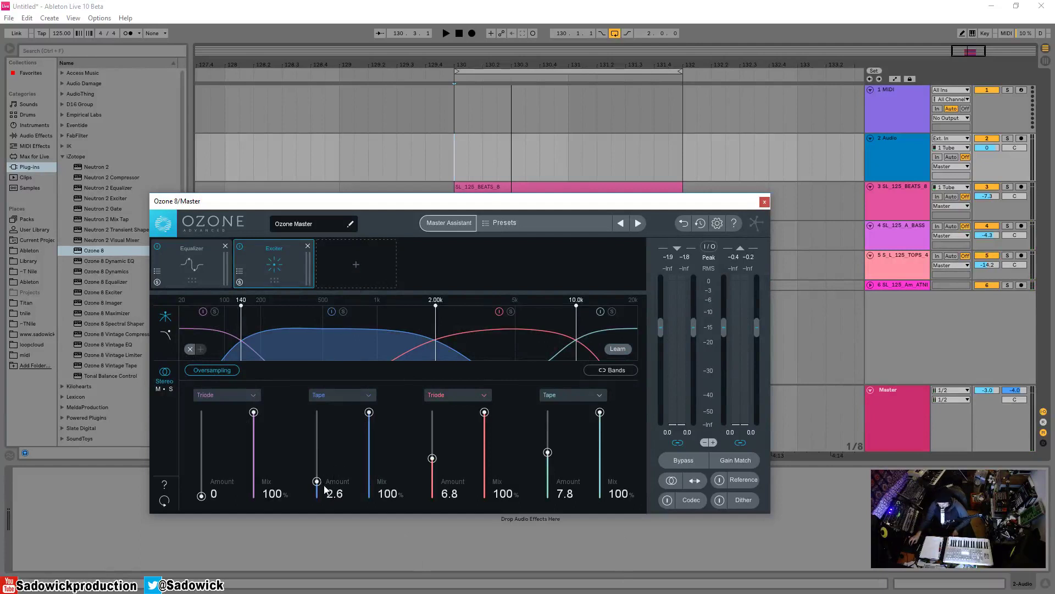
pyautogui.press('space')
pyautogui.moveTo(319, 481); pyautogui.dragTo(318, 435)
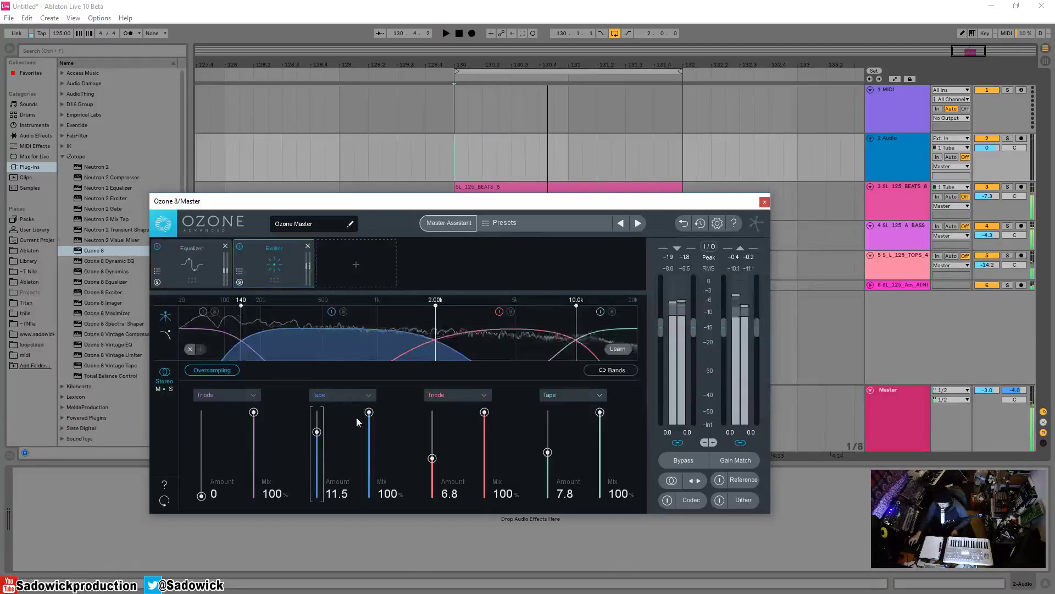
pyautogui.press('space')
pyautogui.moveTo(369, 412); pyautogui.dragTo(373, 500)
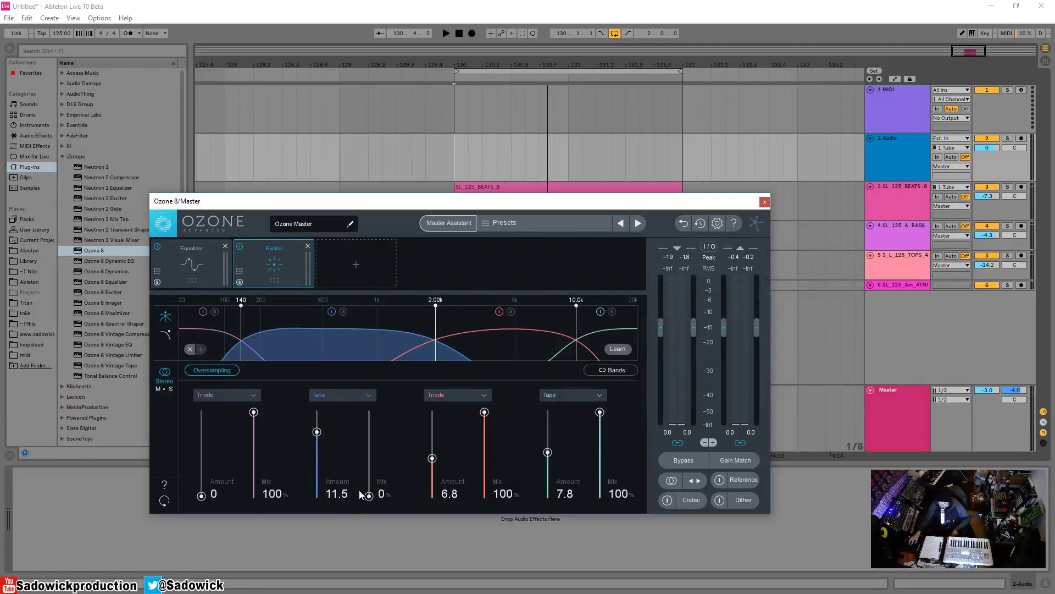
pyautogui.press('space')
pyautogui.moveTo(367, 495)
pyautogui.mouseDown()
pyautogui.moveTo(368, 471)
pyautogui.moveTo(368, 498)
pyautogui.mouseUp()
pyautogui.press('space')
pyautogui.moveTo(317, 434); pyautogui.dragTo(329, 575)
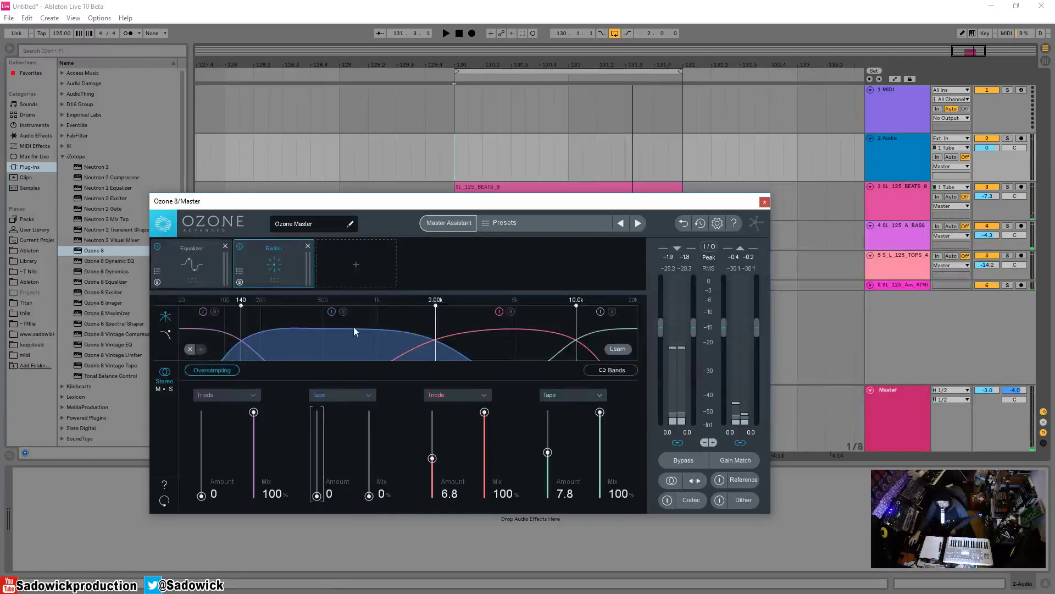
pyautogui.moveTo(371, 485); pyautogui.dragTo(370, 394)
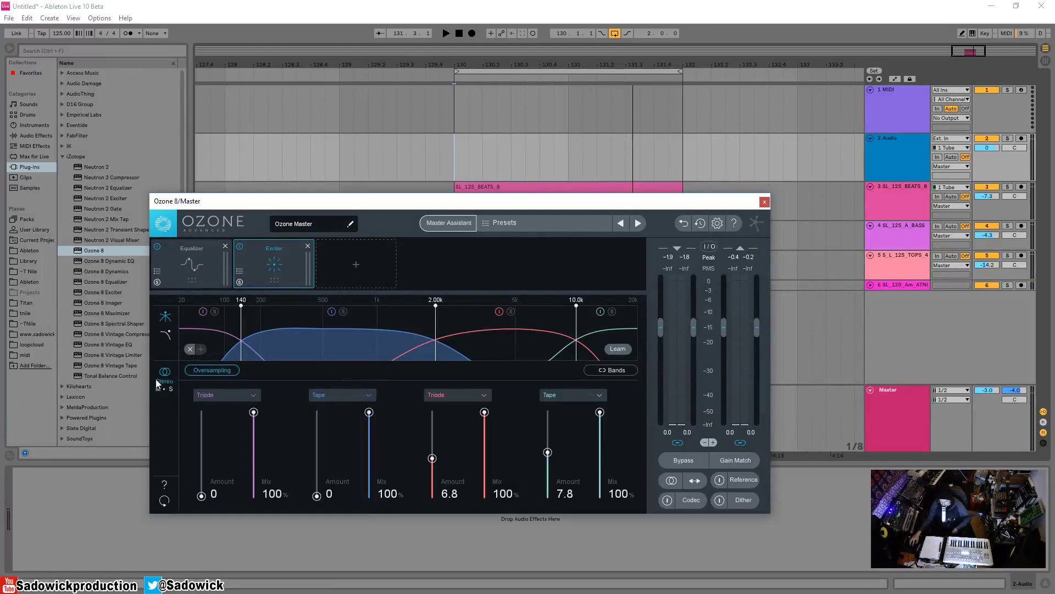
# Step: Check the Equalizer, return to the Exciter, and switch it to Mid/Side mode showing the Mid bands
pyautogui.click(170, 265)
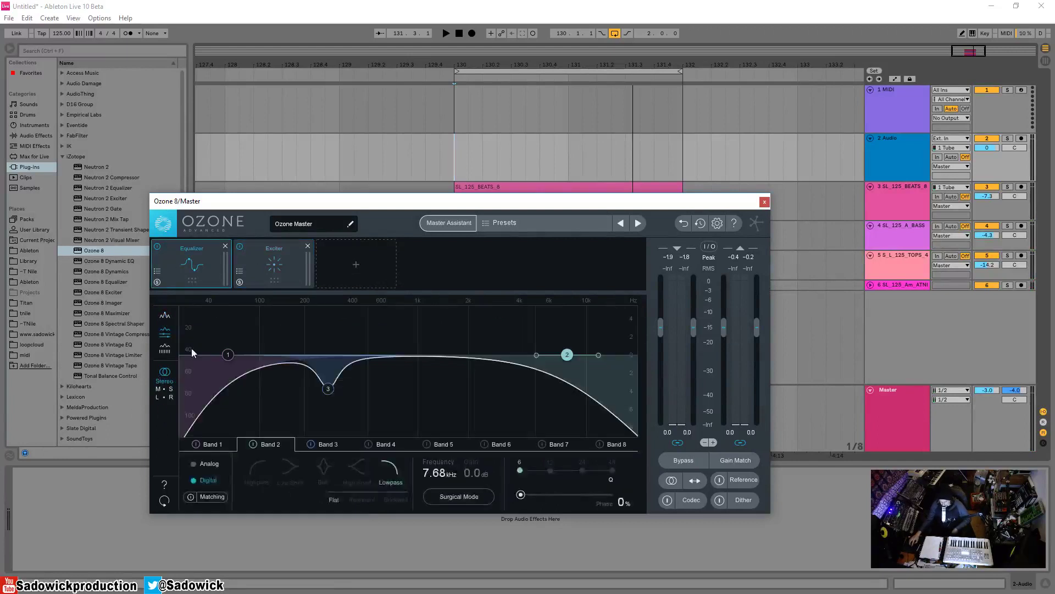
pyautogui.click(277, 258)
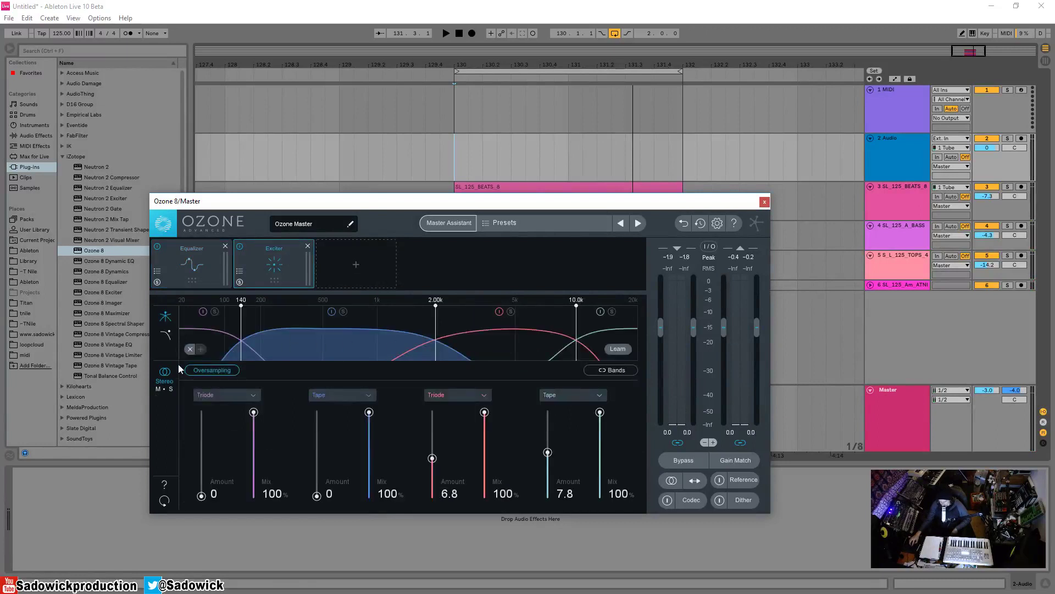
pyautogui.click(163, 388)
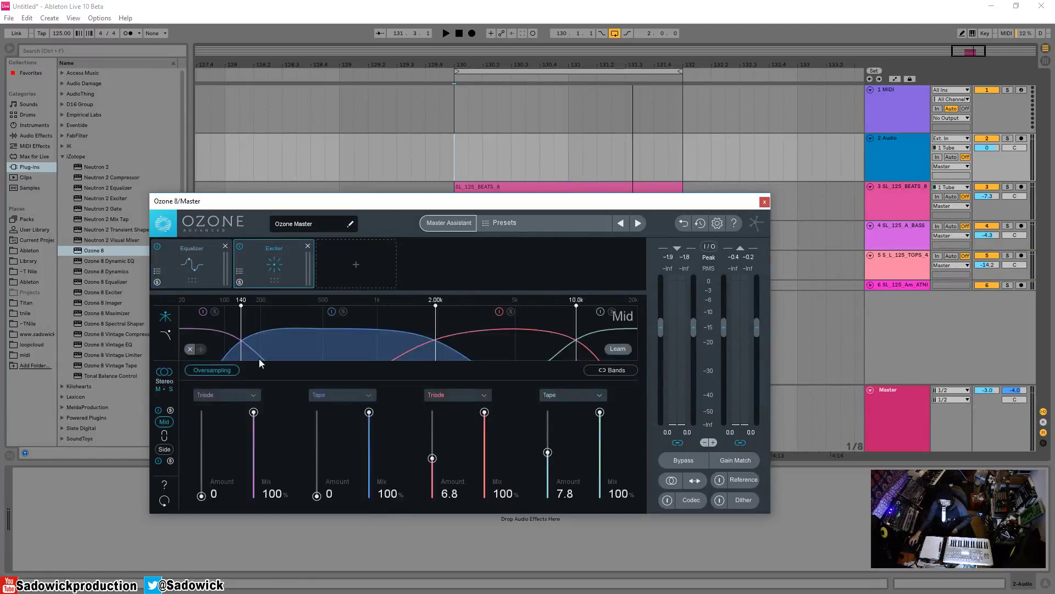
pyautogui.click(163, 381)
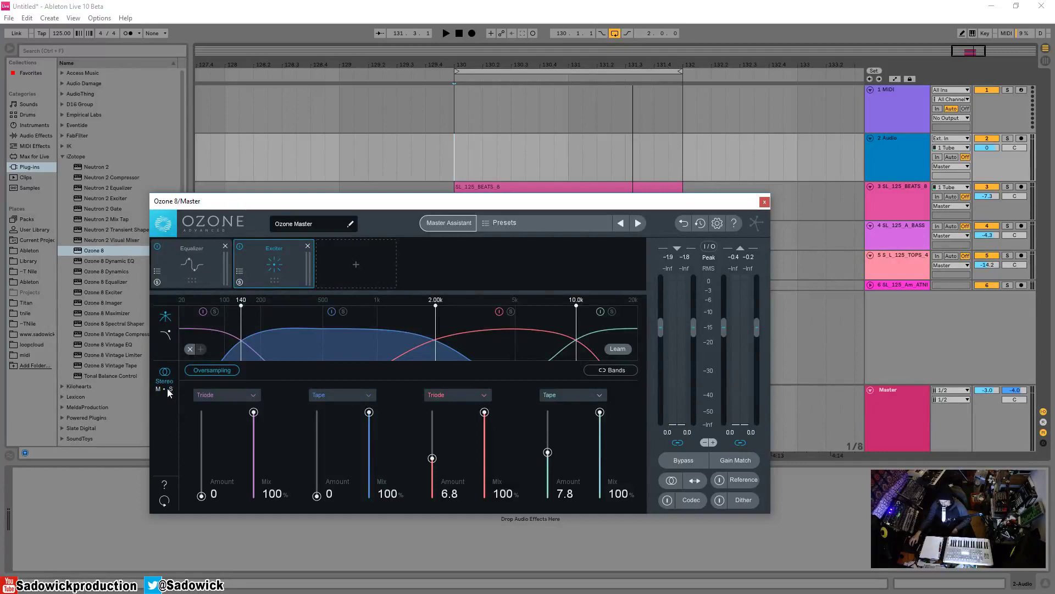
pyautogui.click(167, 388)
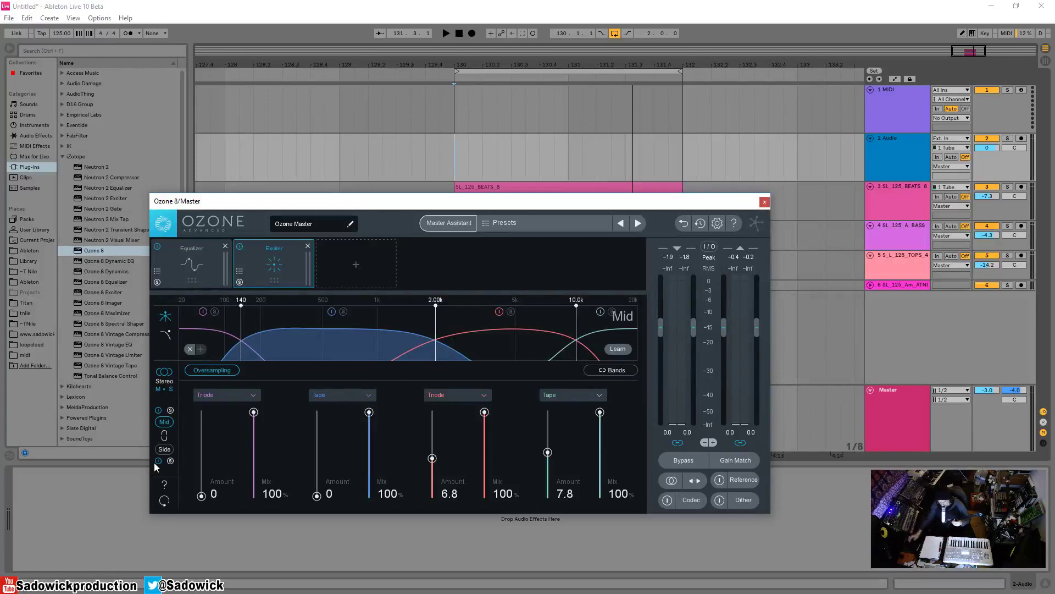
# Step: Raise the Side channel's band 3 (to 13.6) and band 4 amounts during playback, then return to Stereo
pyautogui.click(165, 450)
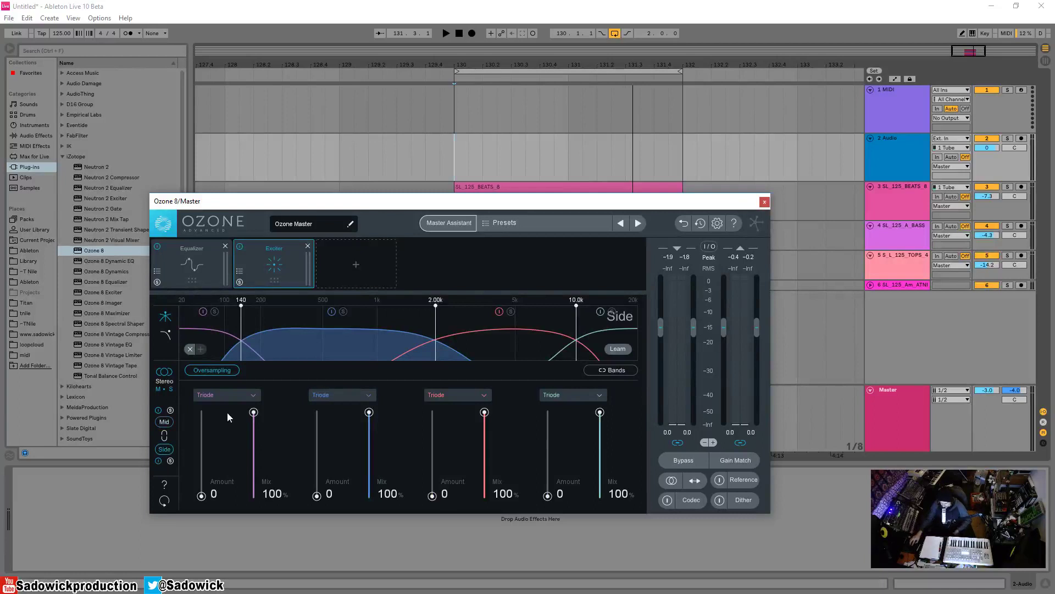
pyautogui.moveTo(547, 496); pyautogui.dragTo(549, 465)
pyautogui.press('space')
pyautogui.moveTo(432, 496); pyautogui.dragTo(431, 419)
pyautogui.press('space')
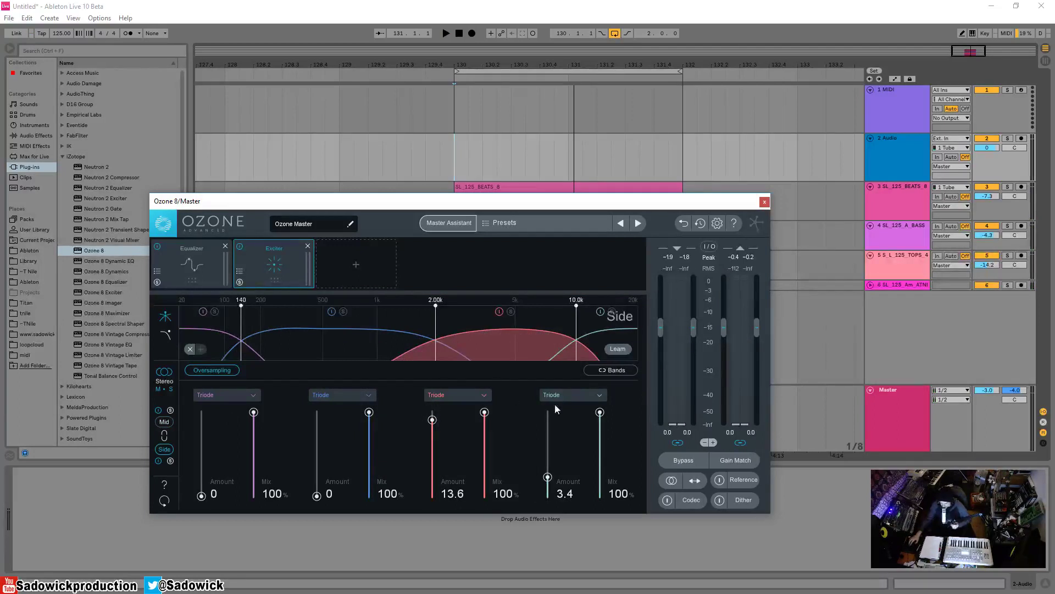
pyautogui.click(166, 380)
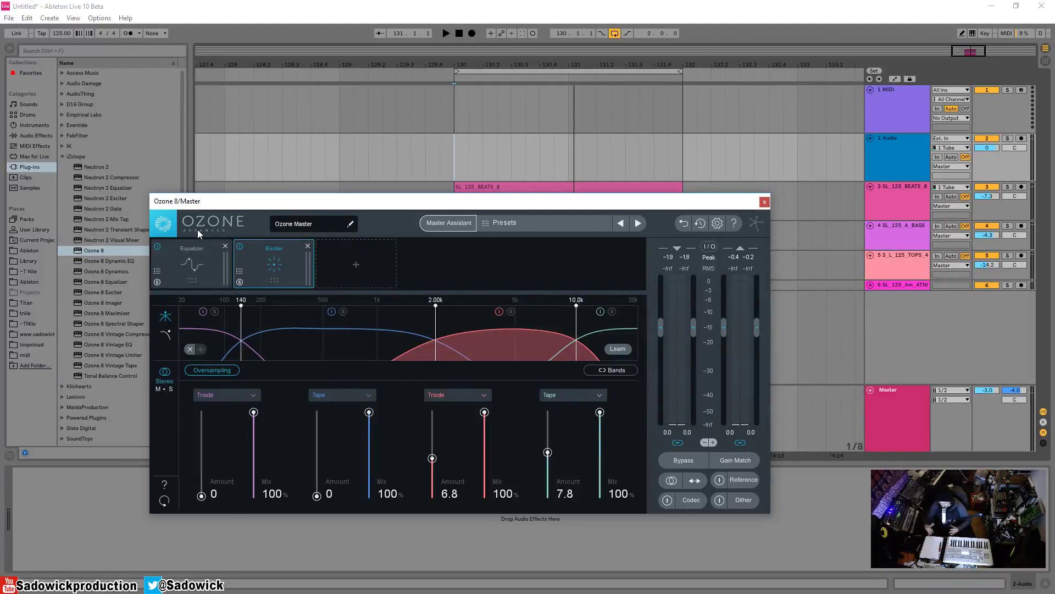
pyautogui.click(195, 253)
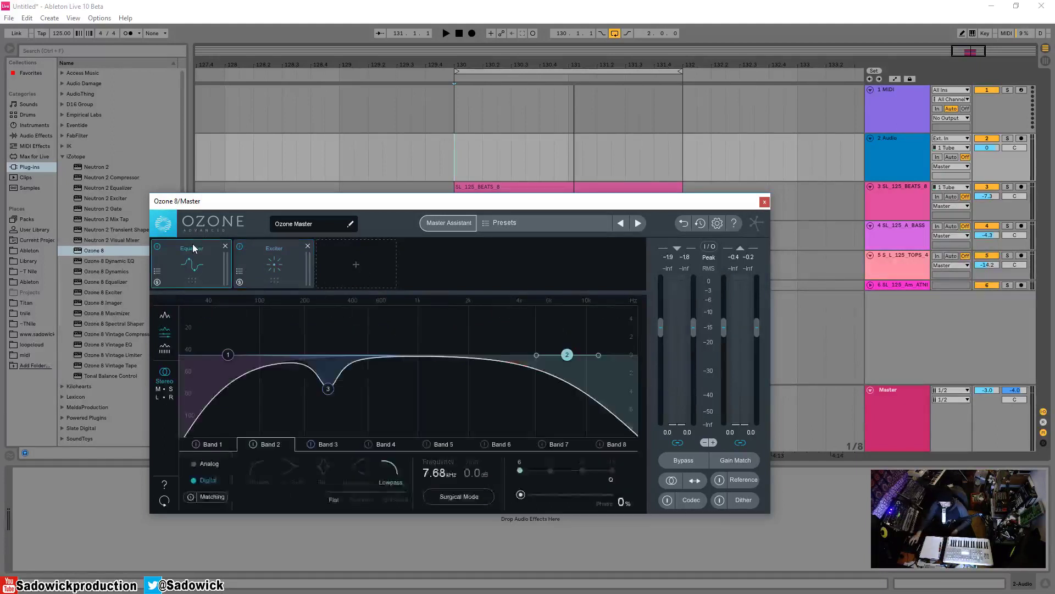
pyautogui.click(286, 277)
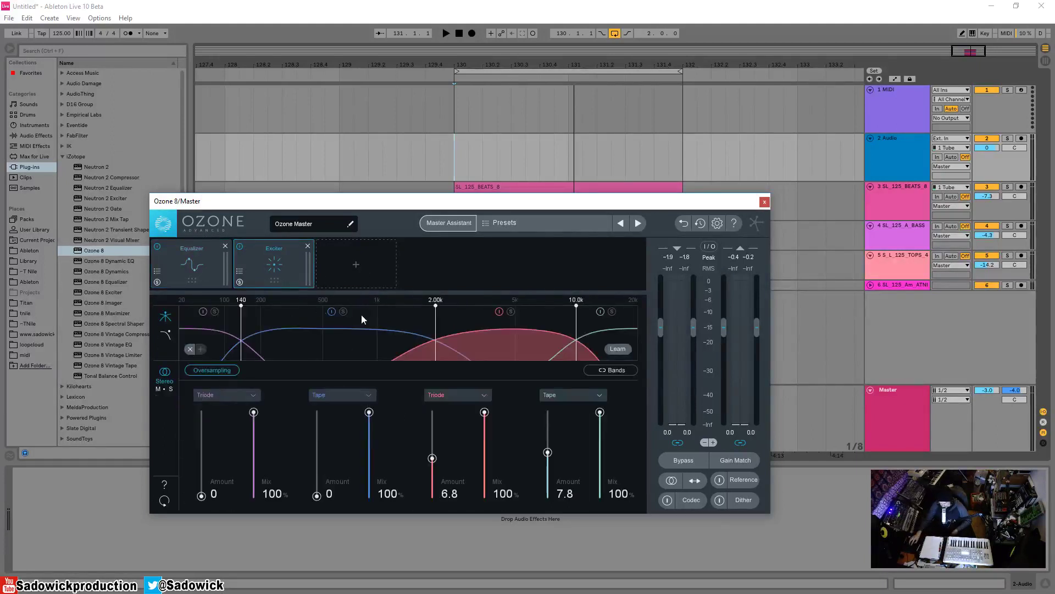
pyautogui.click(347, 264)
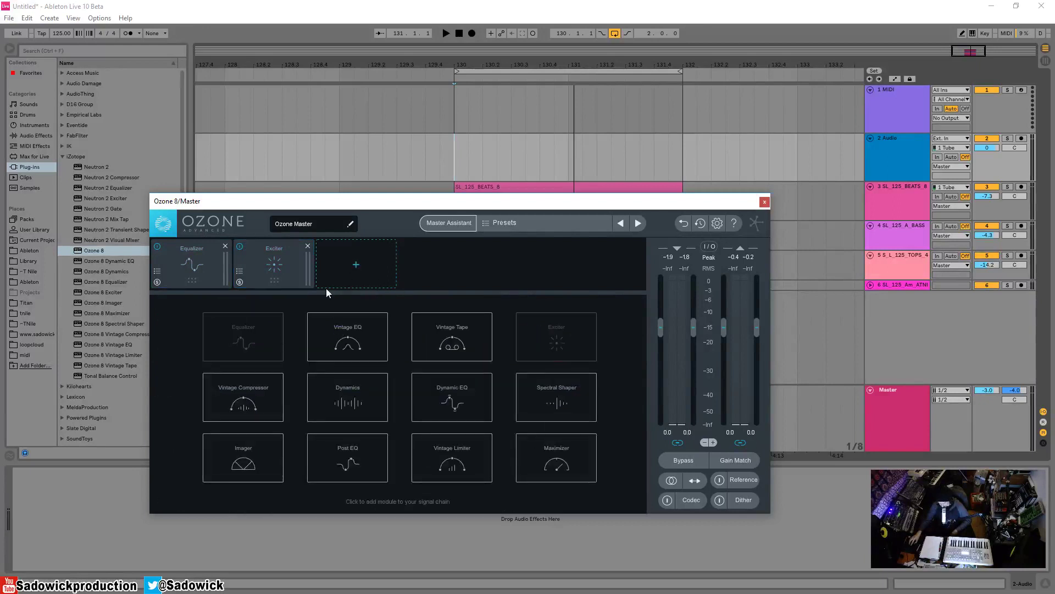
pyautogui.click(263, 267)
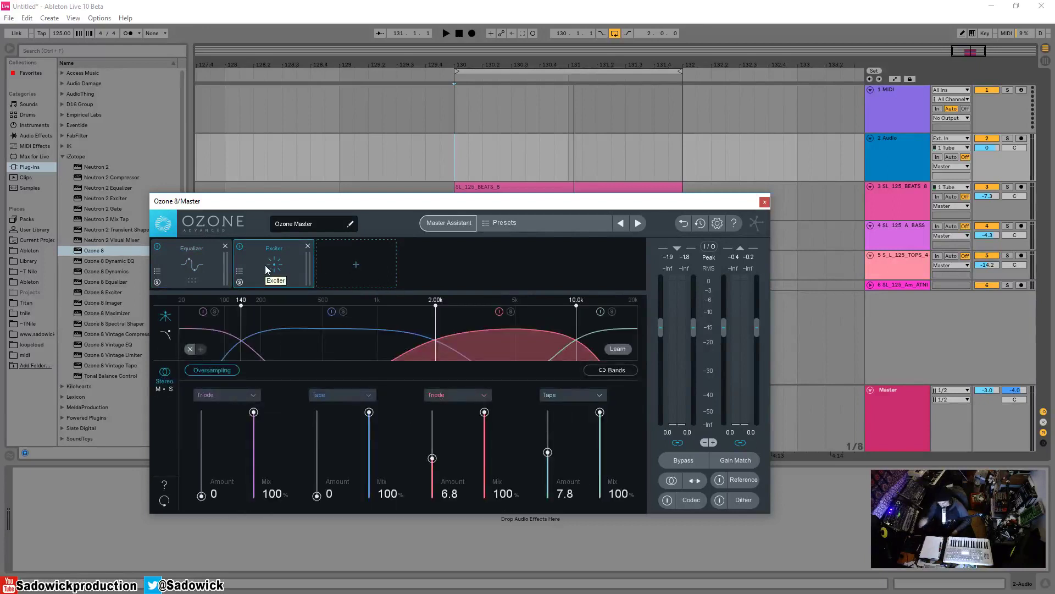